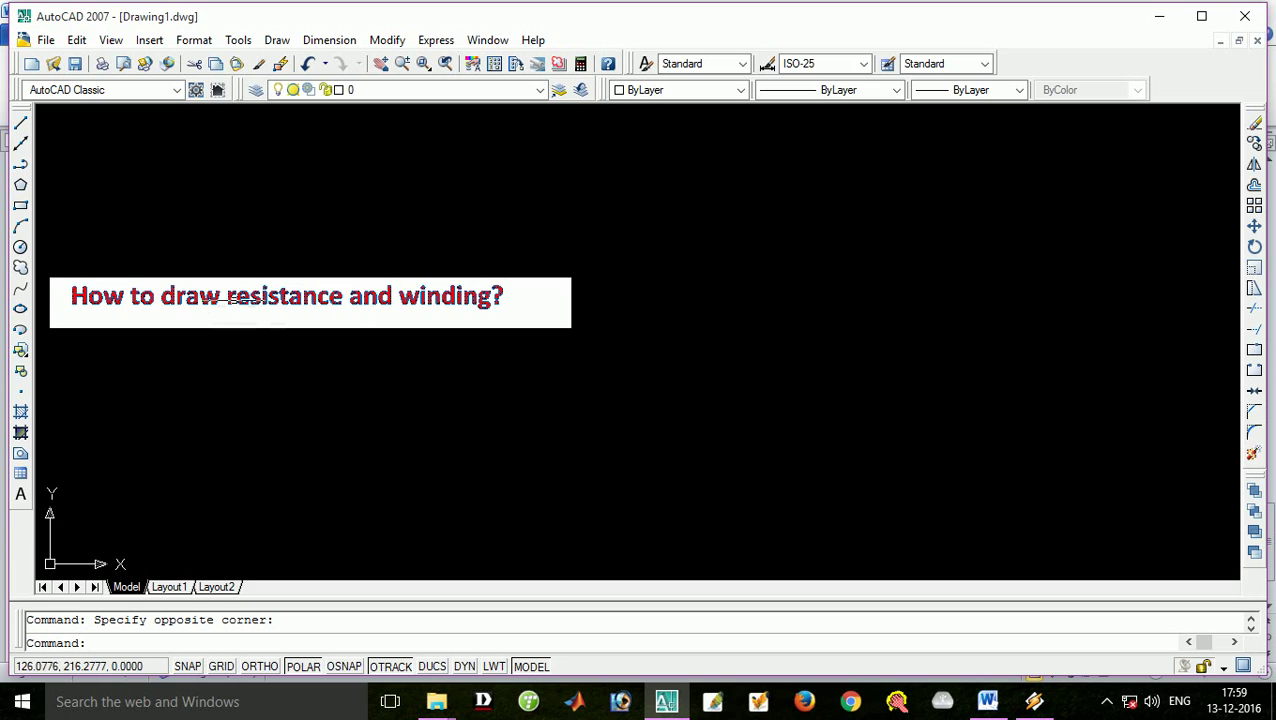
Draw the horizontal baseline with the Line tool.
{"action": "left_click", "coordinate": [20, 122]}
{"action": "left_click", "coordinate": [719, 244]}
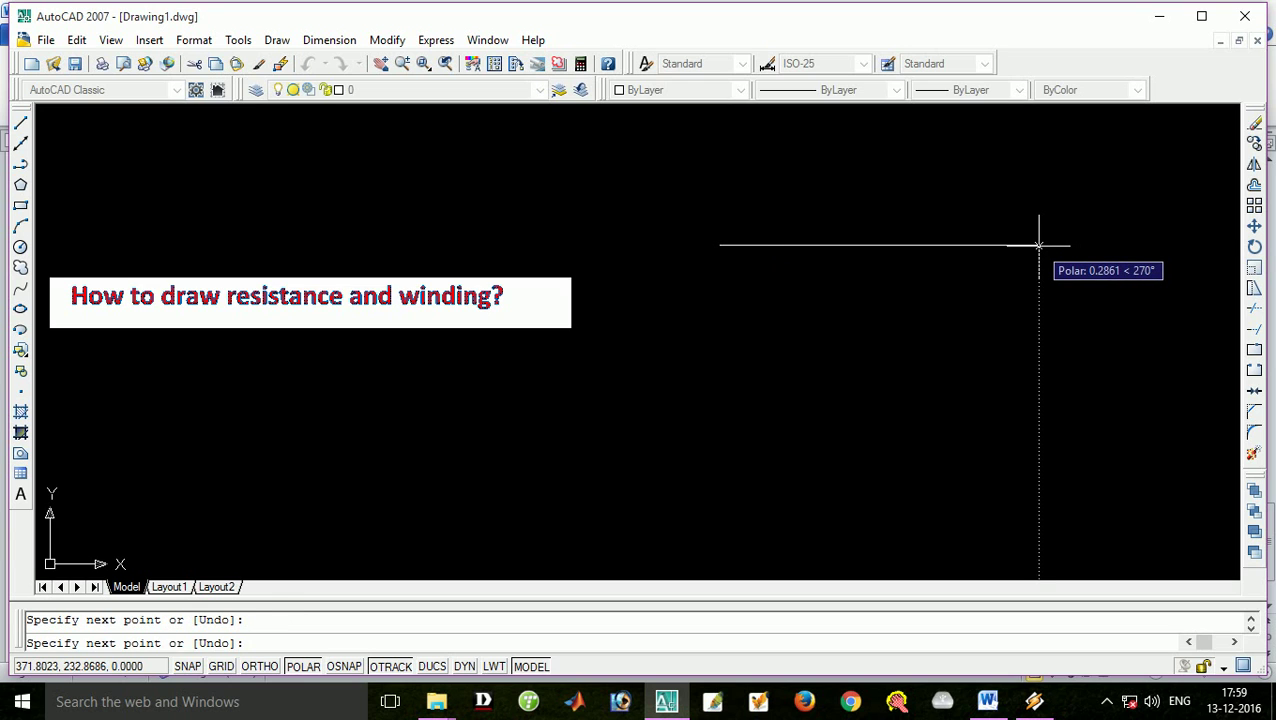
{"action": "key", "text": "Escape"}
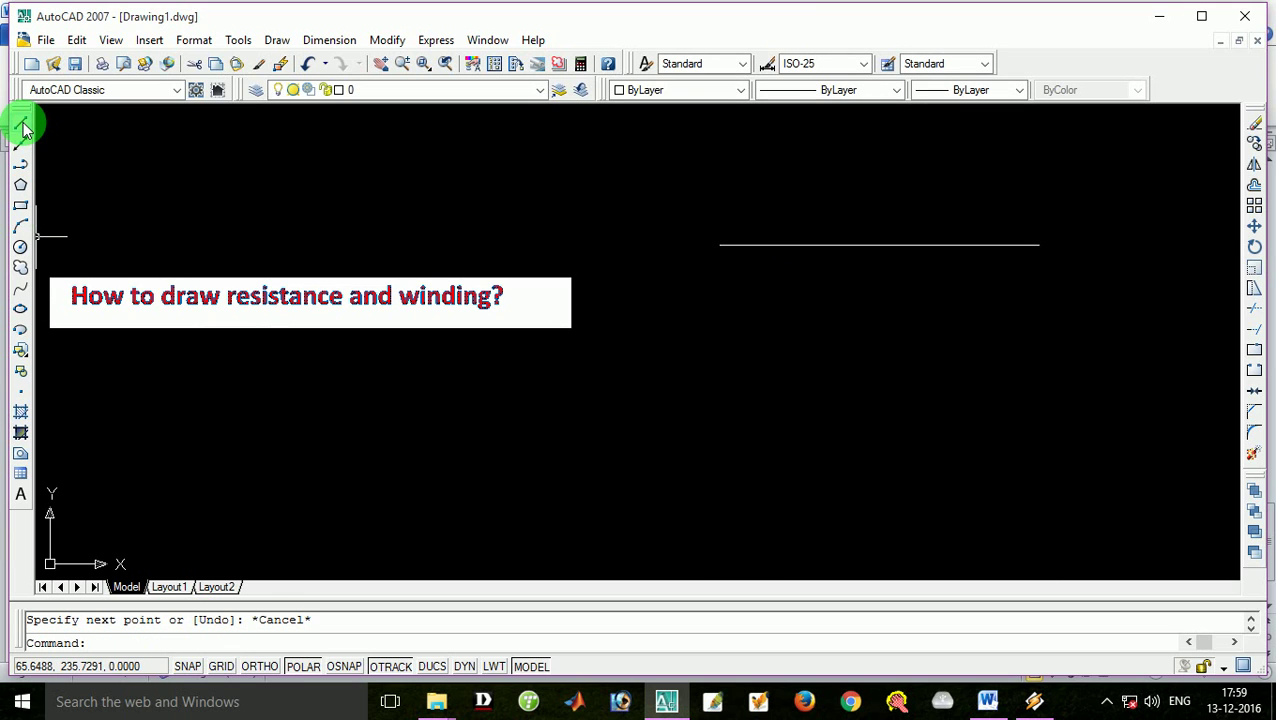
Draw a connected zigzag of alternating peaks and low points across the baseline.
{"action": "left_click", "coordinate": [21, 123]}
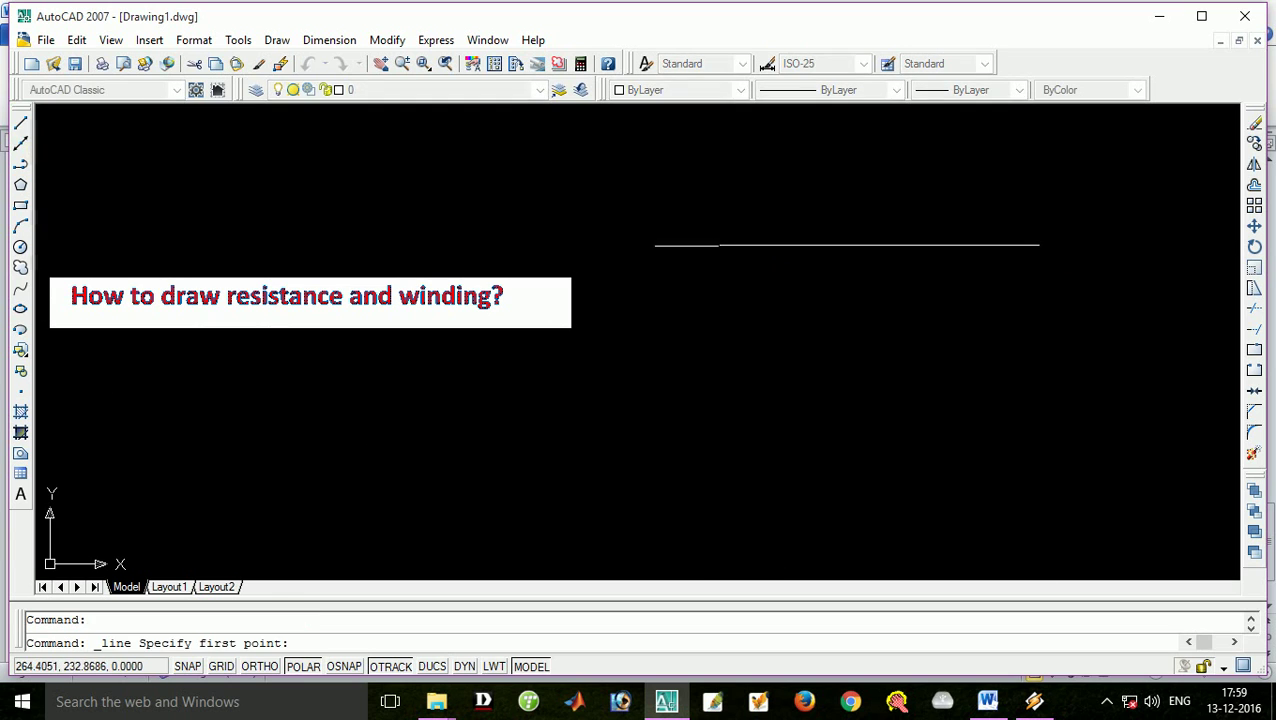
{"action": "left_click", "coordinate": [752, 266]}
{"action": "left_click", "coordinate": [787, 217]}
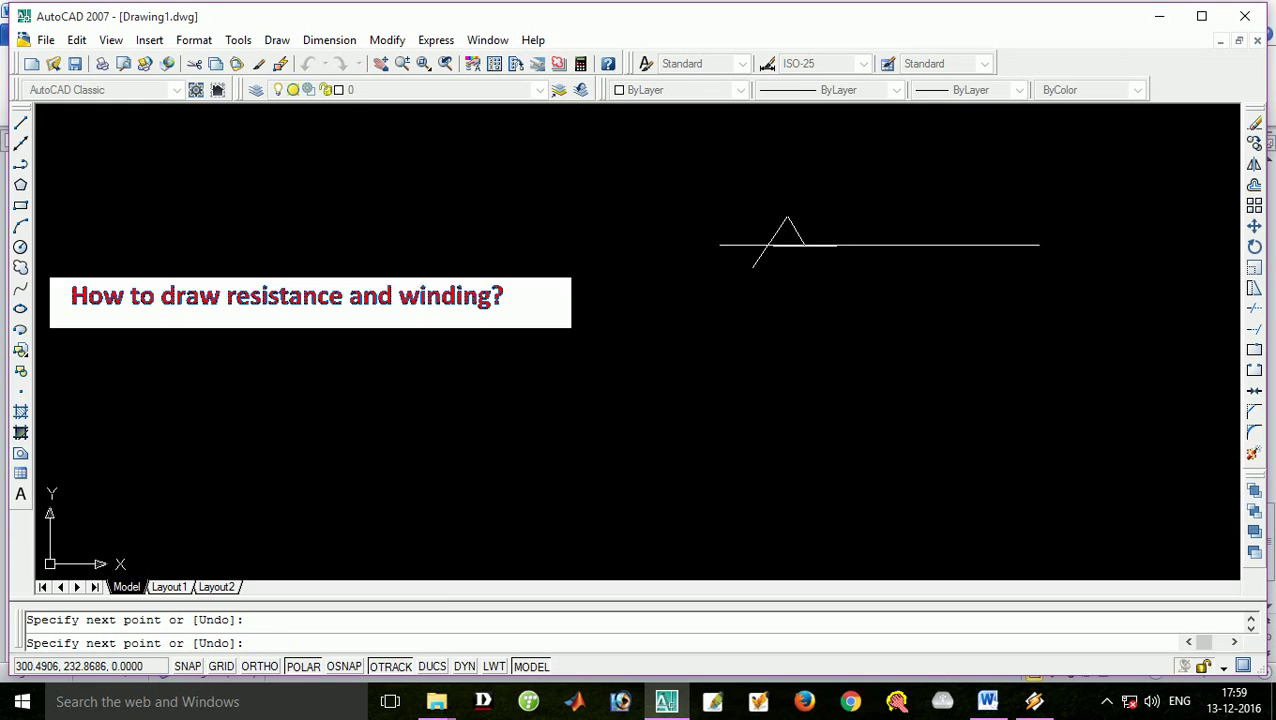
{"action": "left_click", "coordinate": [817, 265]}
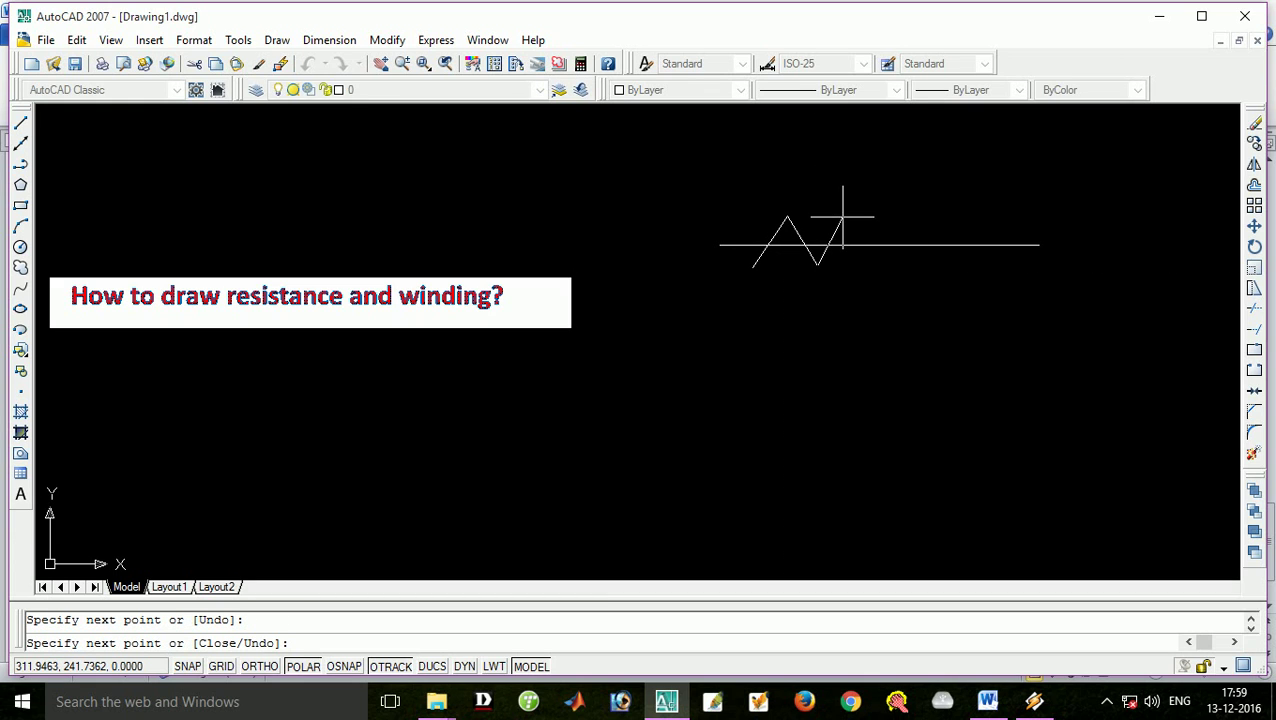
{"action": "left_click", "coordinate": [845, 219]}
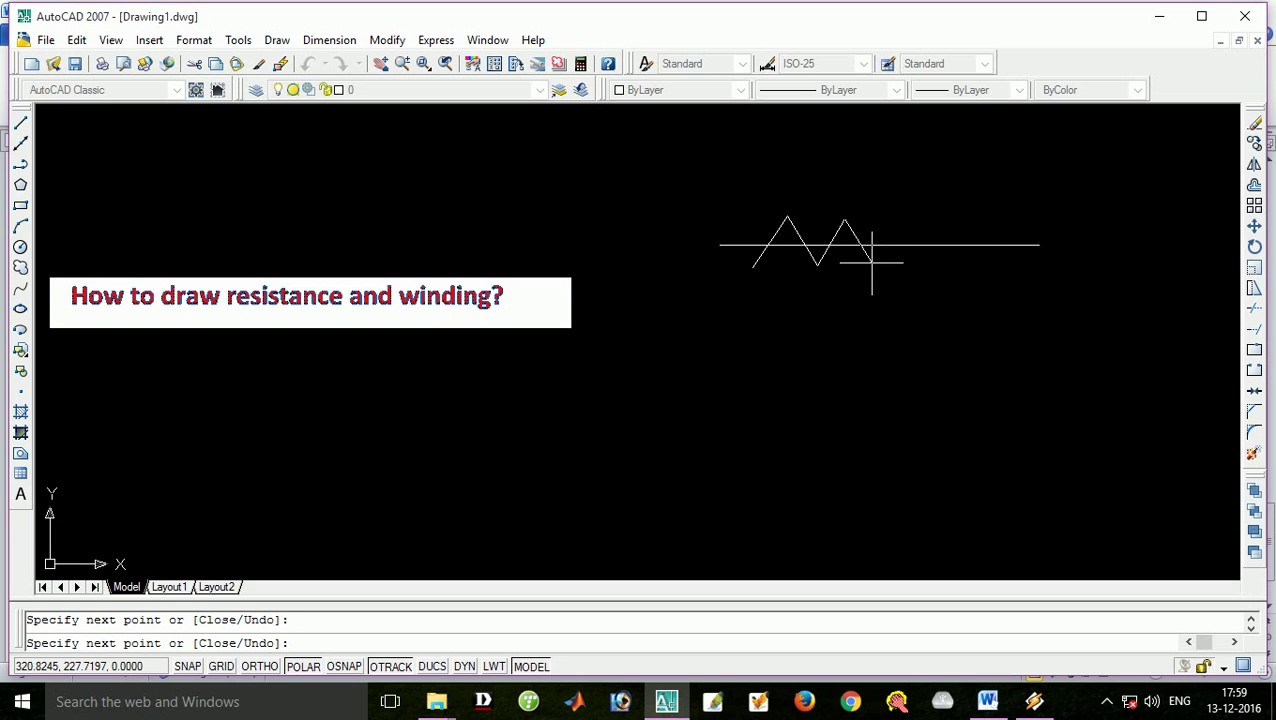
{"action": "left_click", "coordinate": [872, 262]}
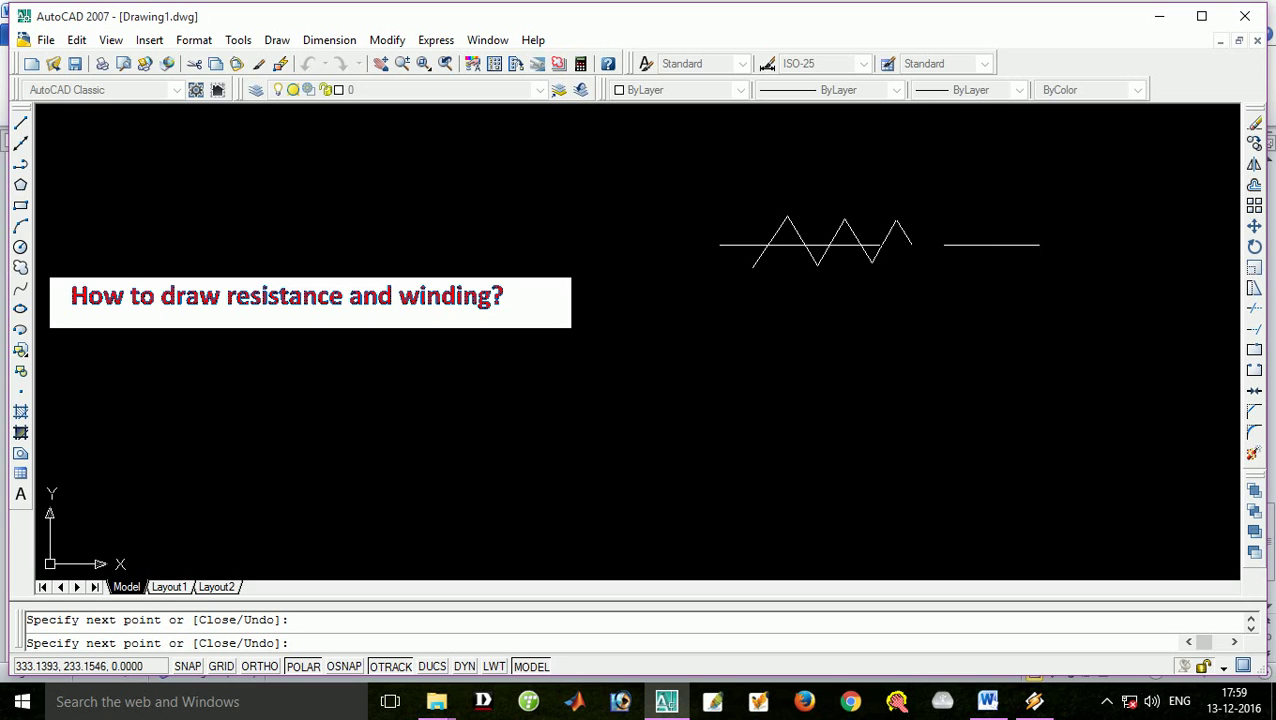
{"action": "left_click", "coordinate": [942, 220]}
{"action": "left_click", "coordinate": [962, 265]}
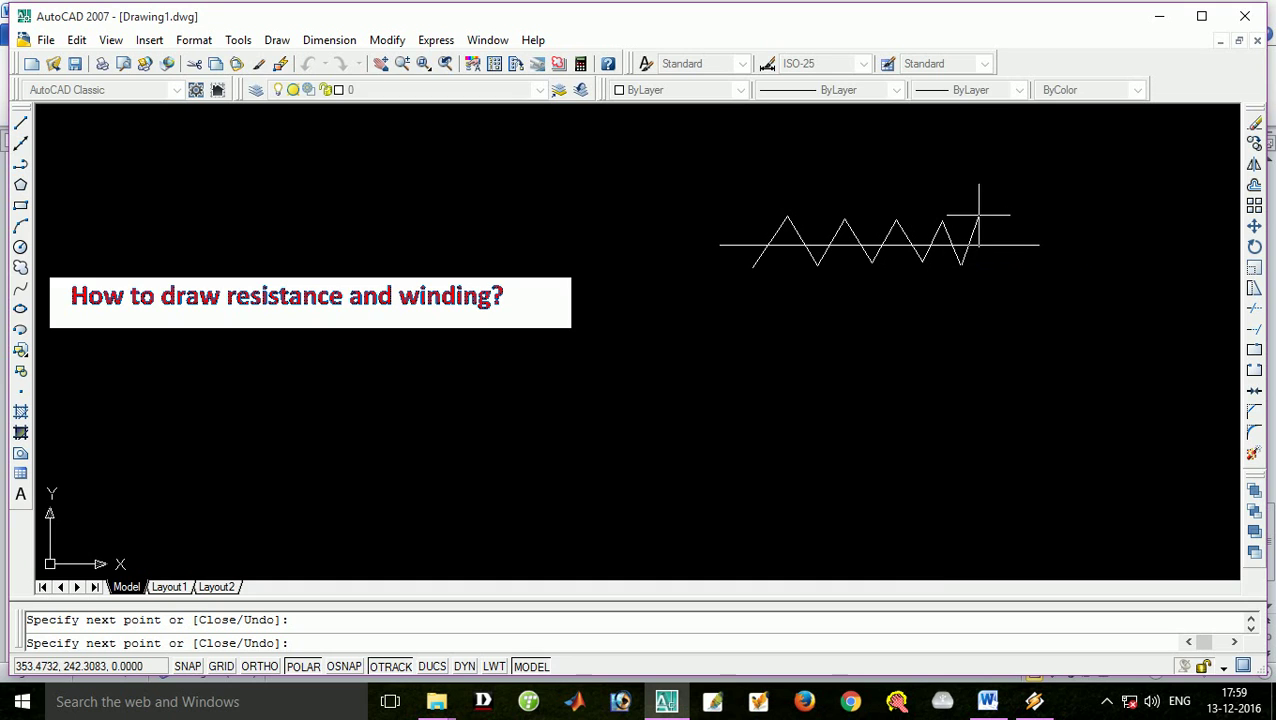
{"action": "left_click", "coordinate": [983, 221]}
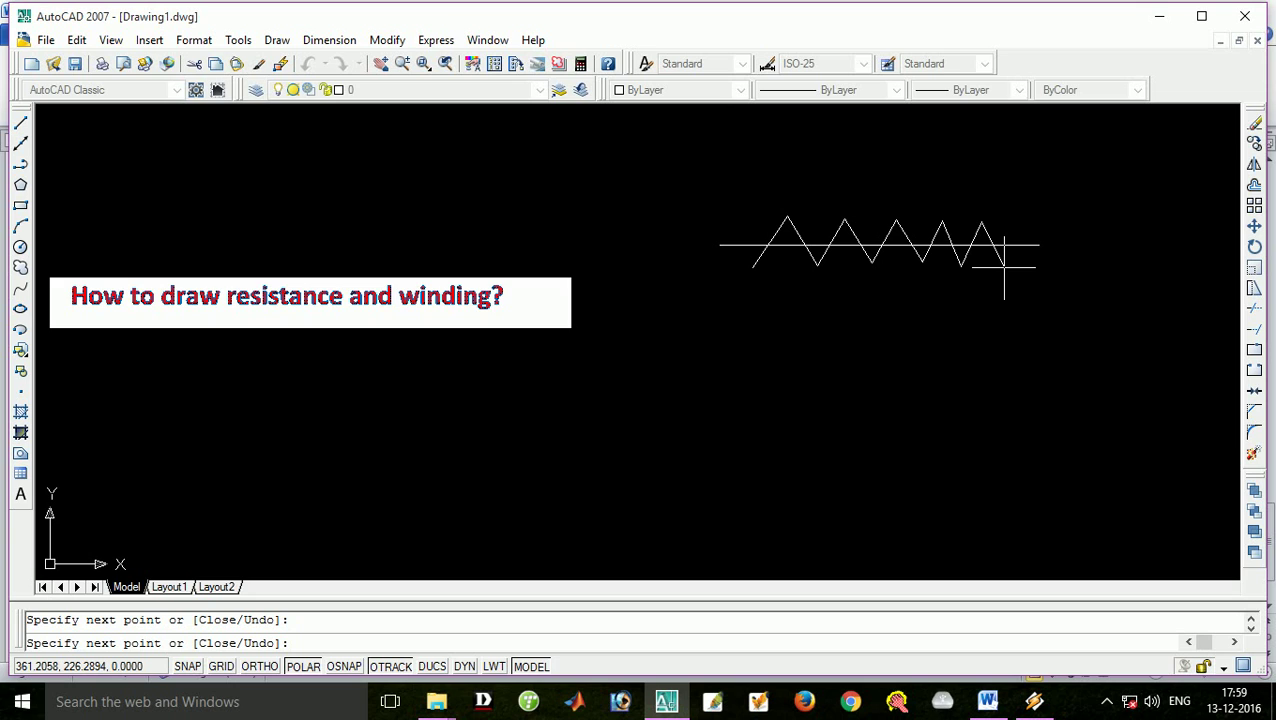
{"action": "key", "text": "Escape"}
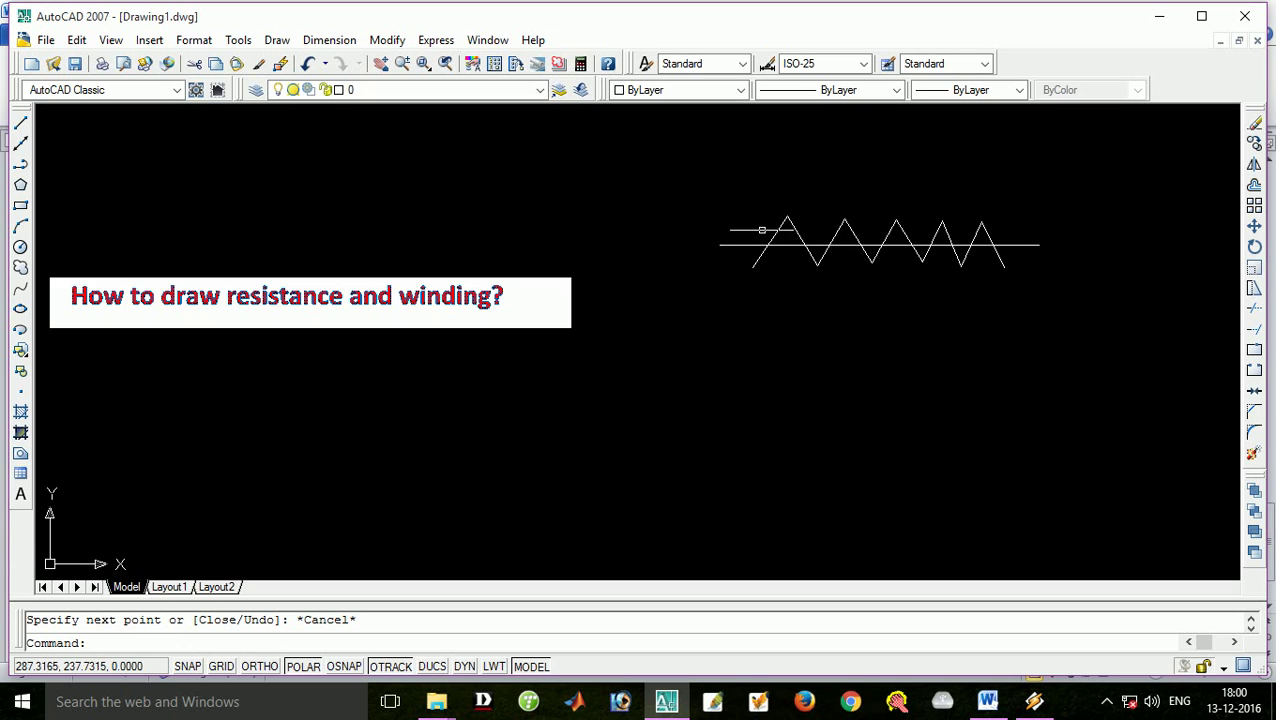
Start Trim and window-select the whole resistor as cutting edges.
{"action": "left_click", "coordinate": [1257, 313]}
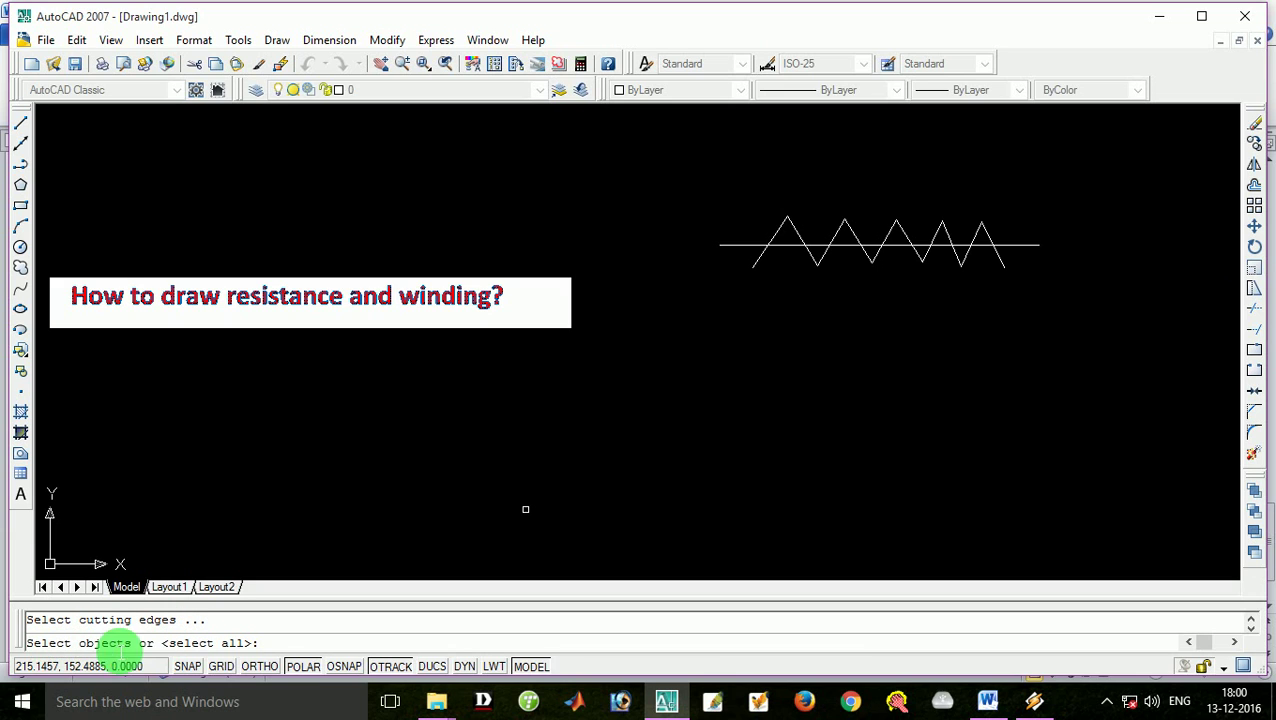
{"action": "left_click", "coordinate": [685, 170]}
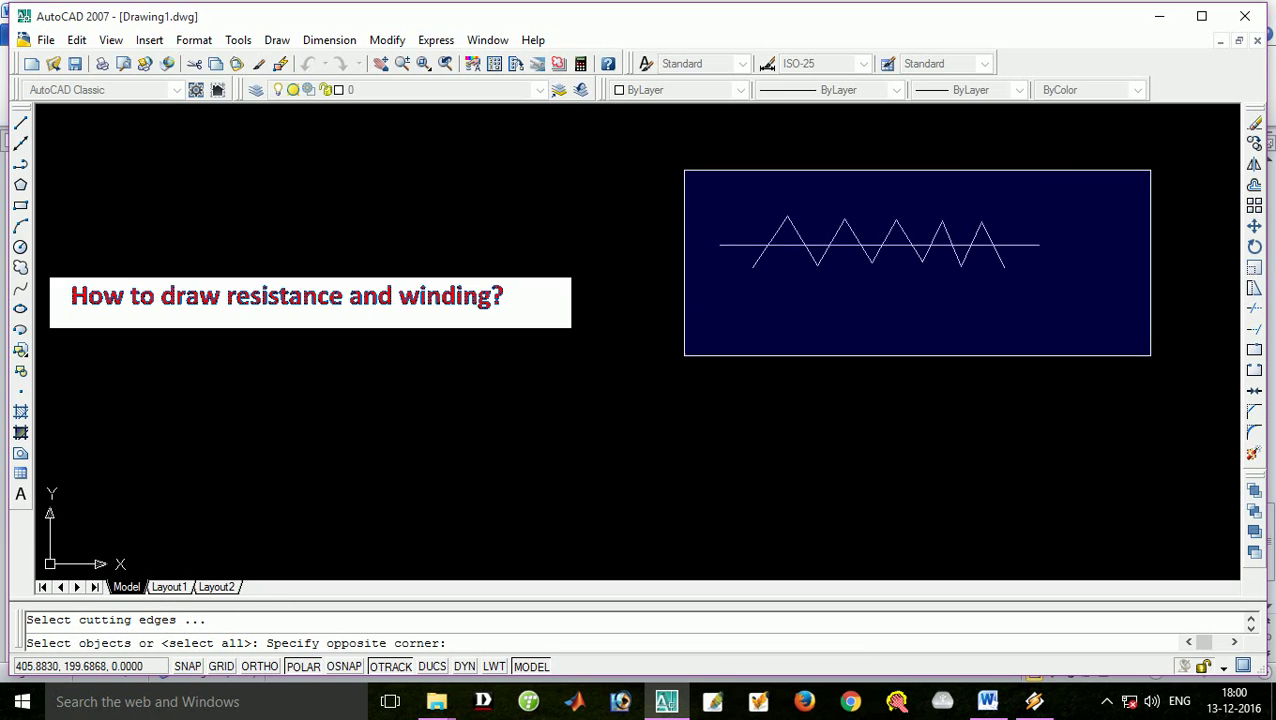
{"action": "left_click", "coordinate": [1150, 355]}
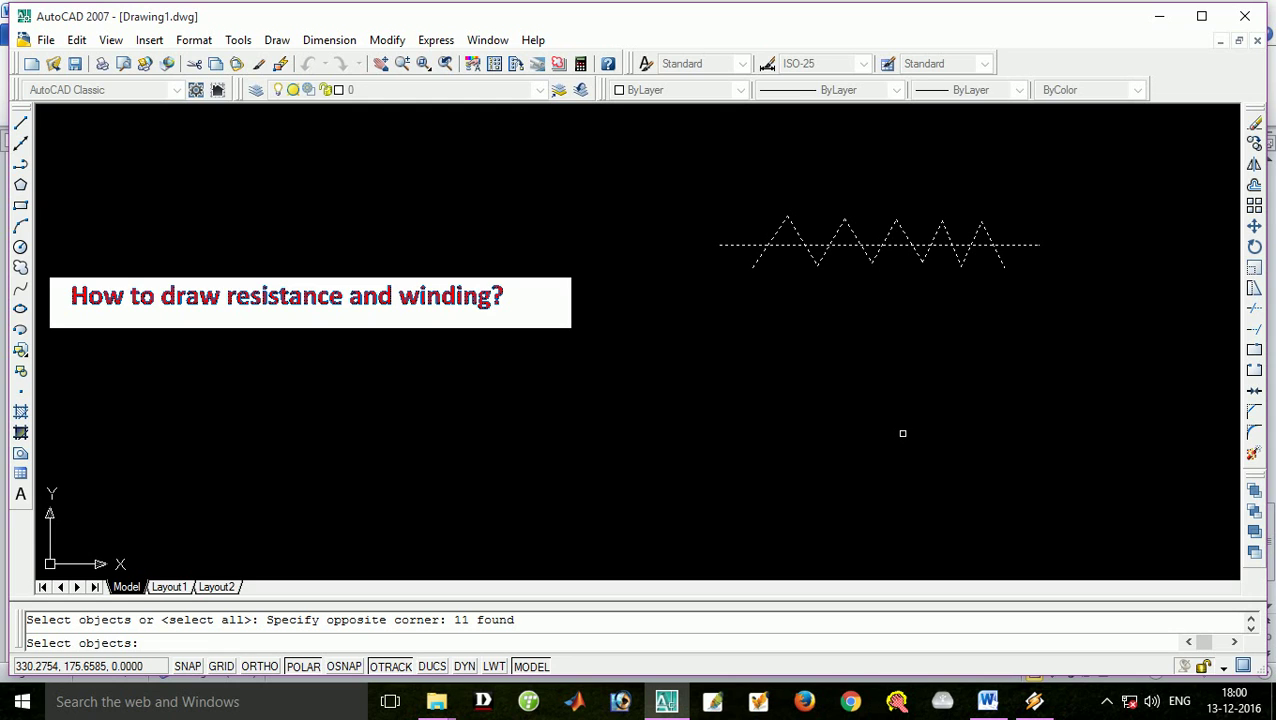
{"action": "key", "text": "Return"}
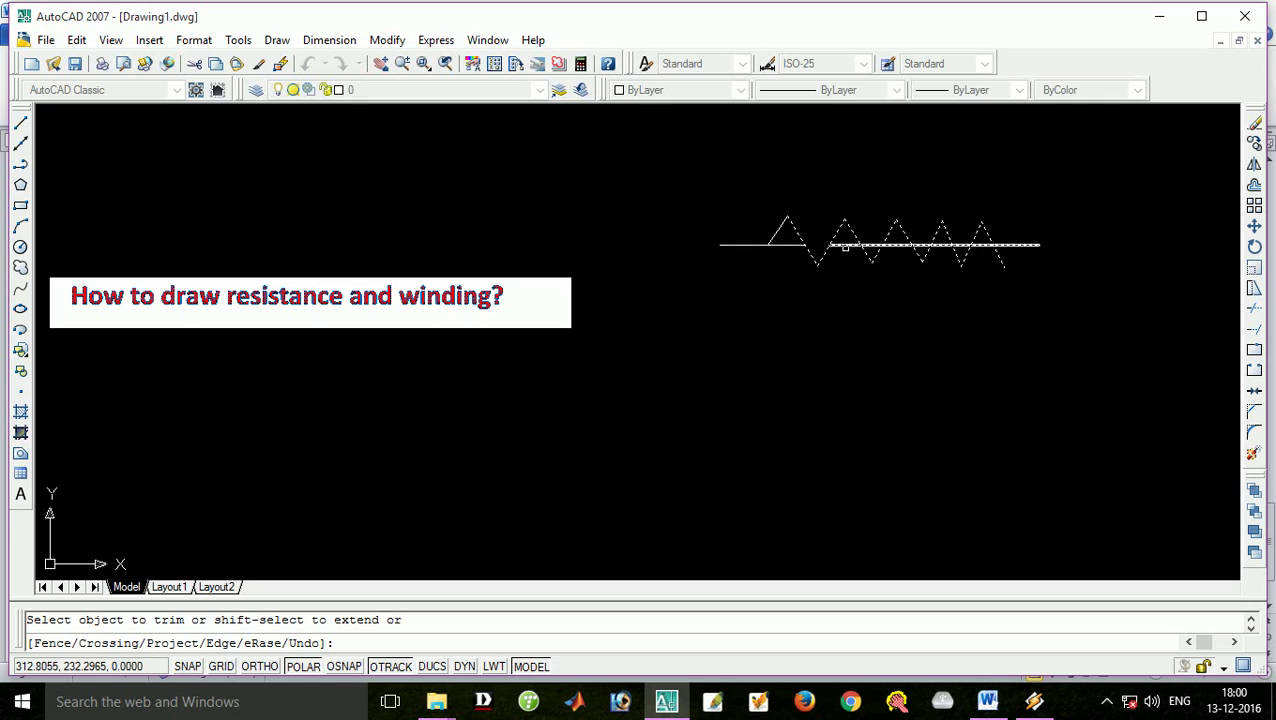
Trim away the baseline pieces inside the zigzag, leaving the two end leads.
{"action": "left_click", "coordinate": [847, 247]}
{"action": "left_click", "coordinate": [868, 245]}
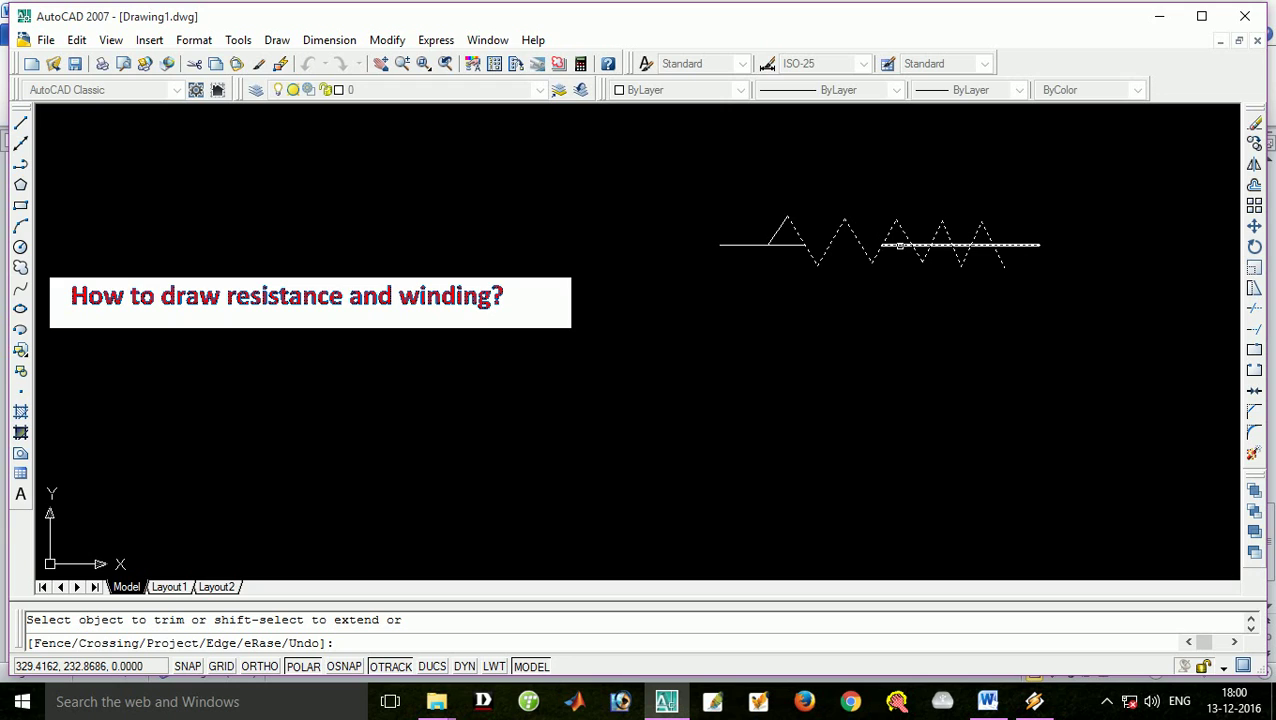
{"action": "left_click", "coordinate": [900, 245]}
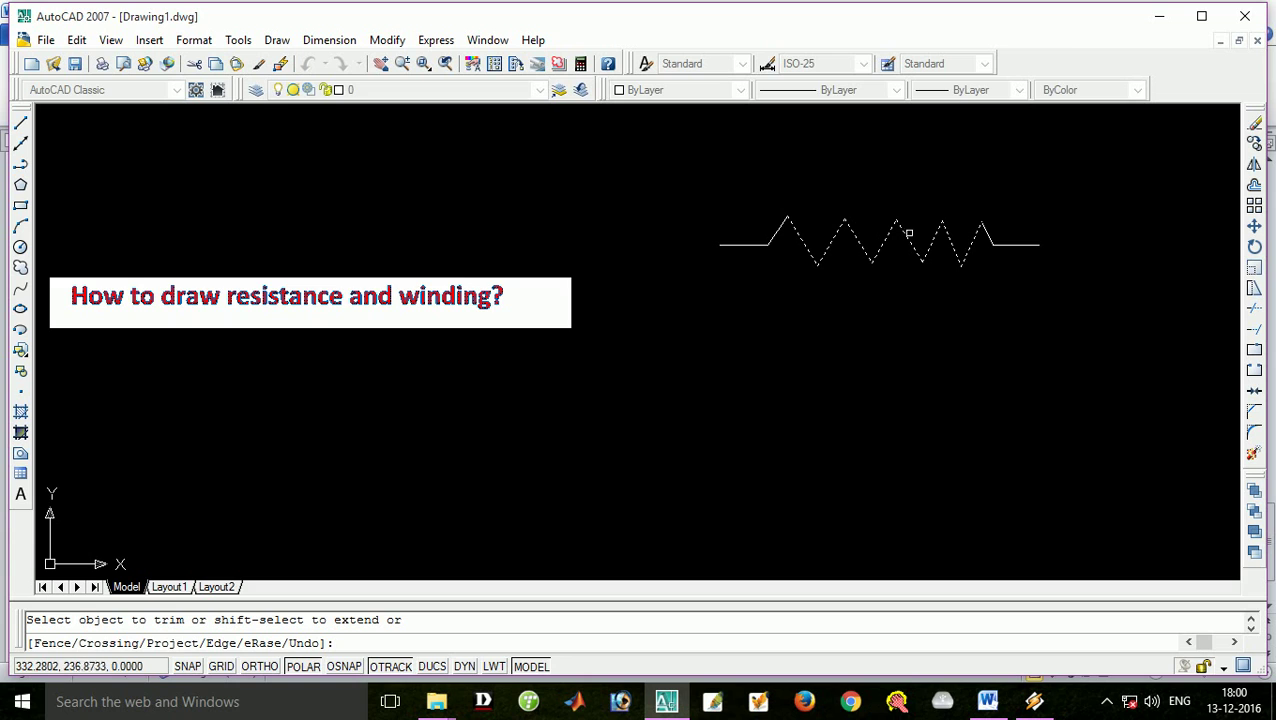
{"action": "left_click", "coordinate": [1033, 302]}
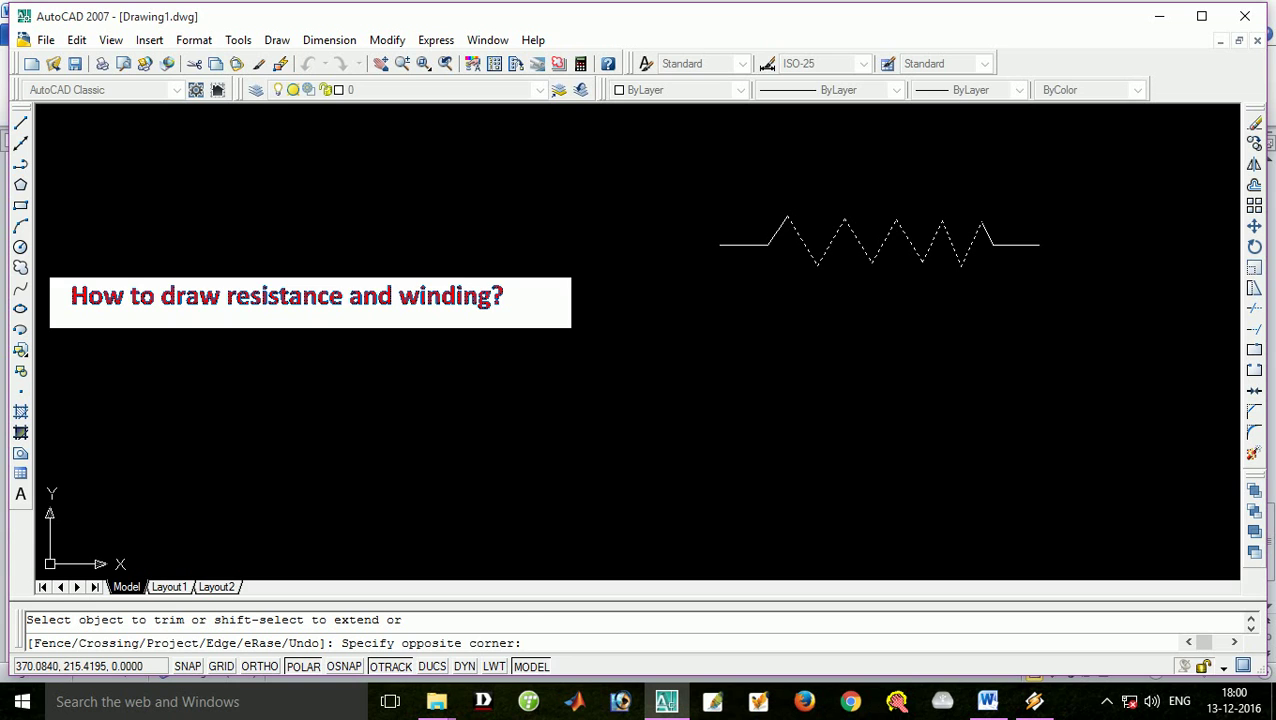
{"action": "key", "text": "Escape"}
{"action": "left_click", "coordinate": [945, 347]}
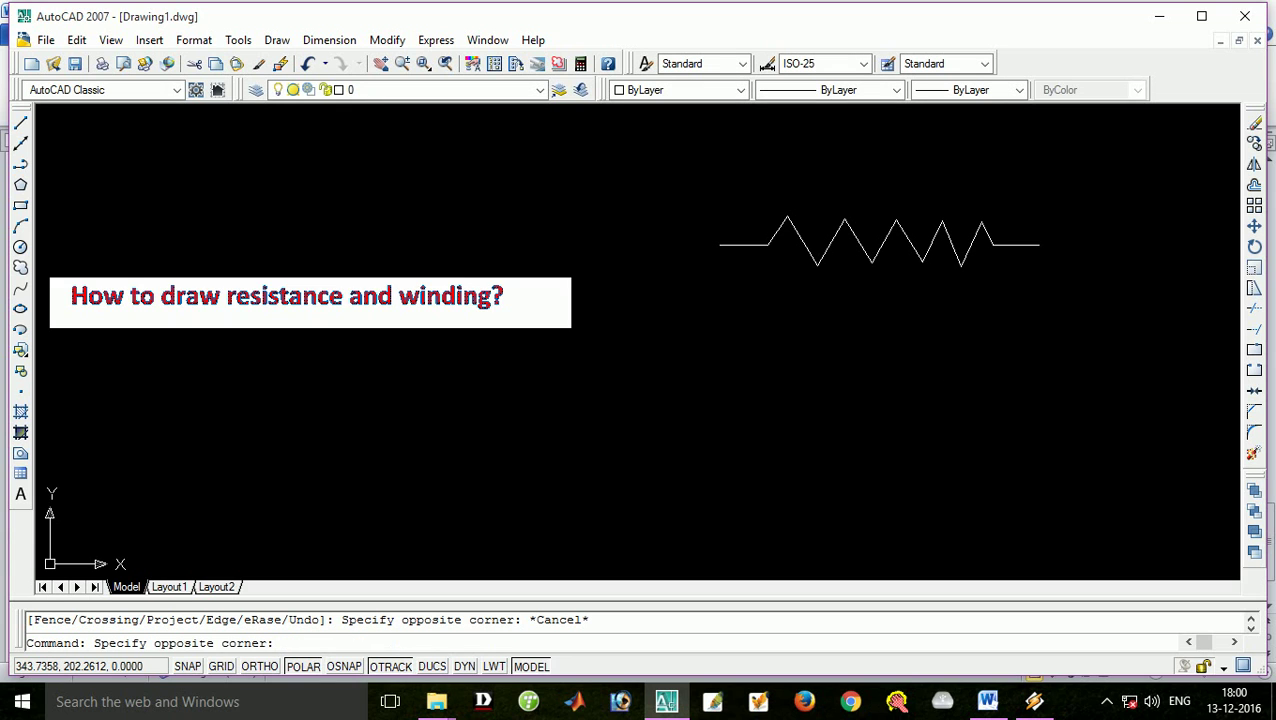
{"action": "left_click", "coordinate": [1042, 379]}
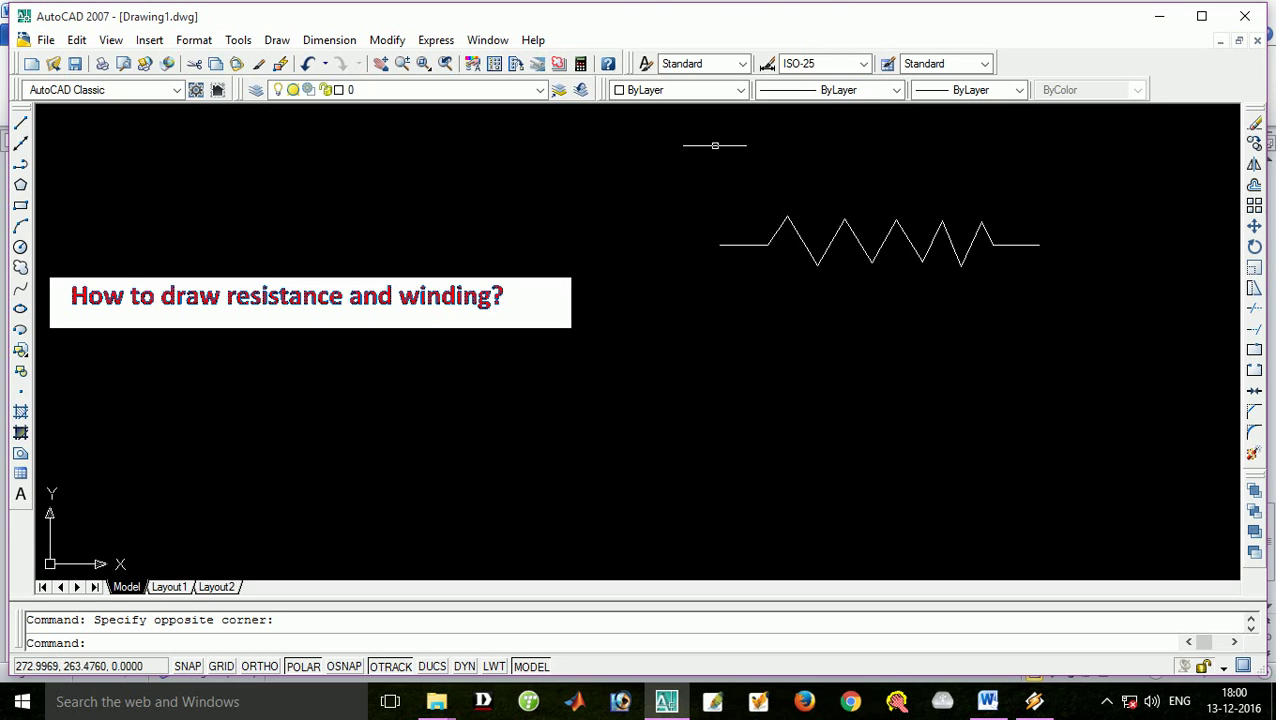
Open the Linetype Manager through the Linetype dropdown's Other... entry.
{"action": "left_click", "coordinate": [840, 90]}
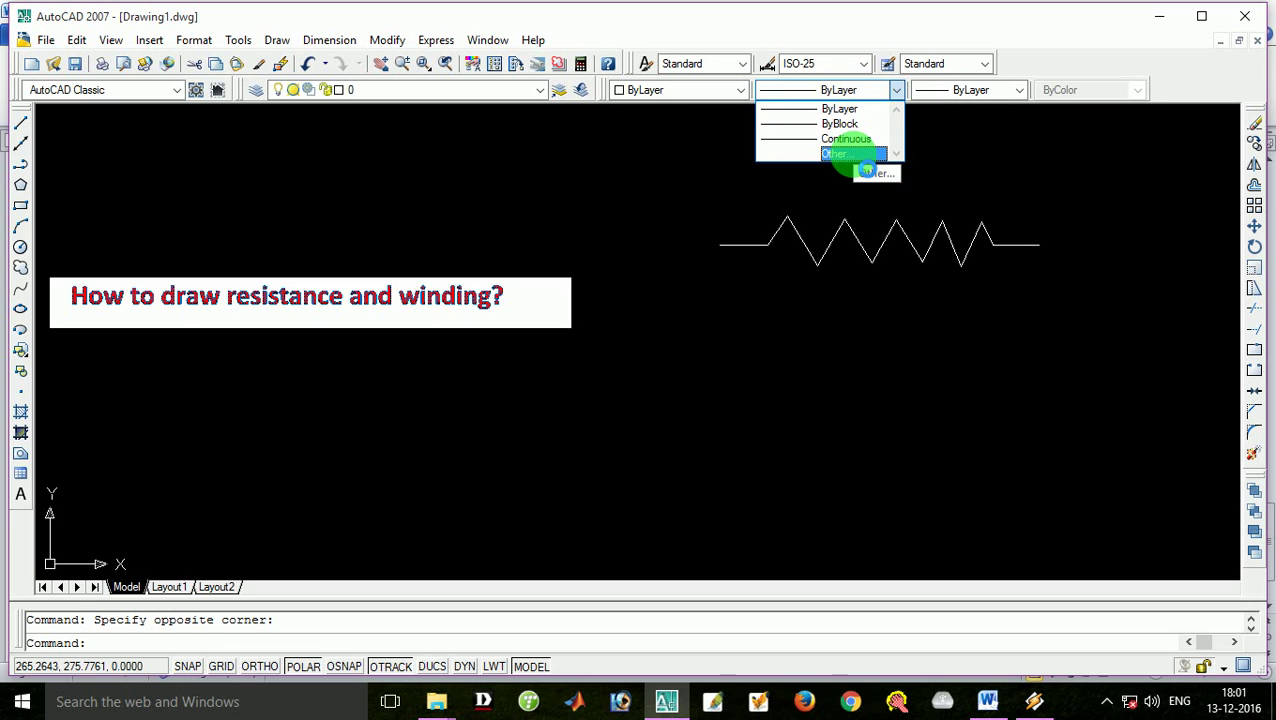
{"action": "left_click", "coordinate": [607, 122]}
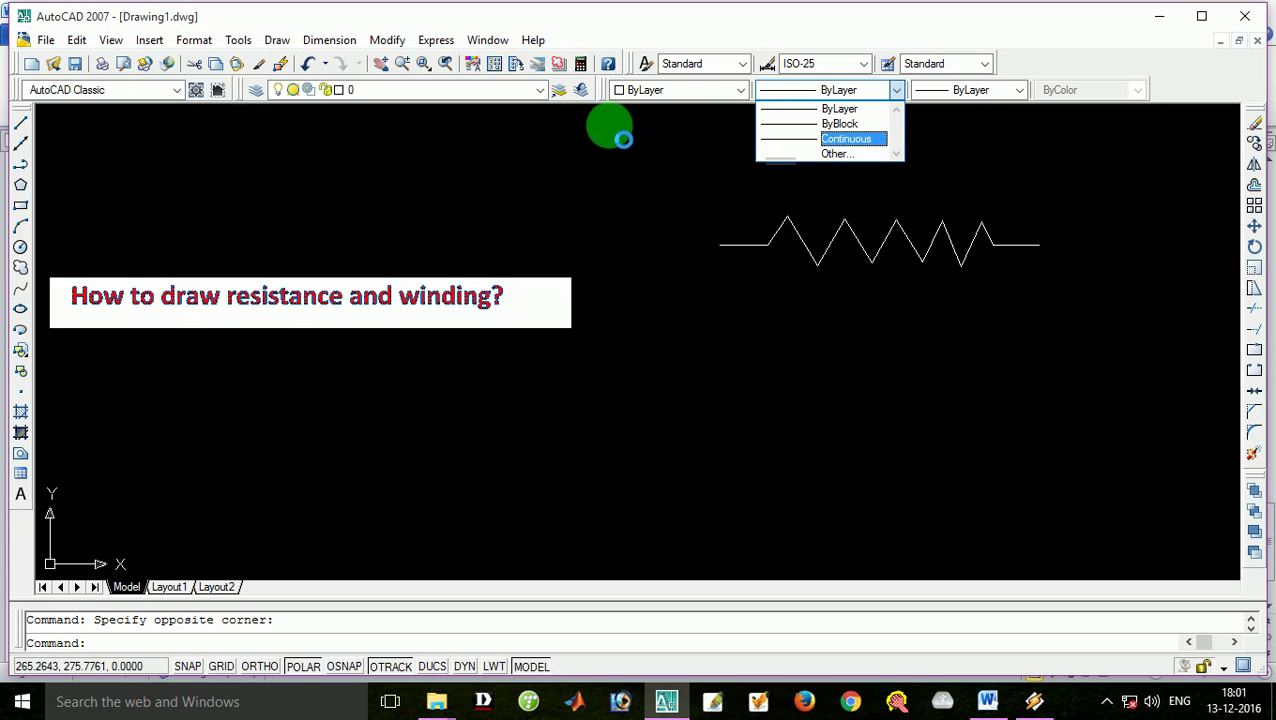
{"action": "left_click", "coordinate": [20, 122]}
{"action": "left_click_drag", "start_coordinate": [891, 94], "coordinate": [891, 93]}
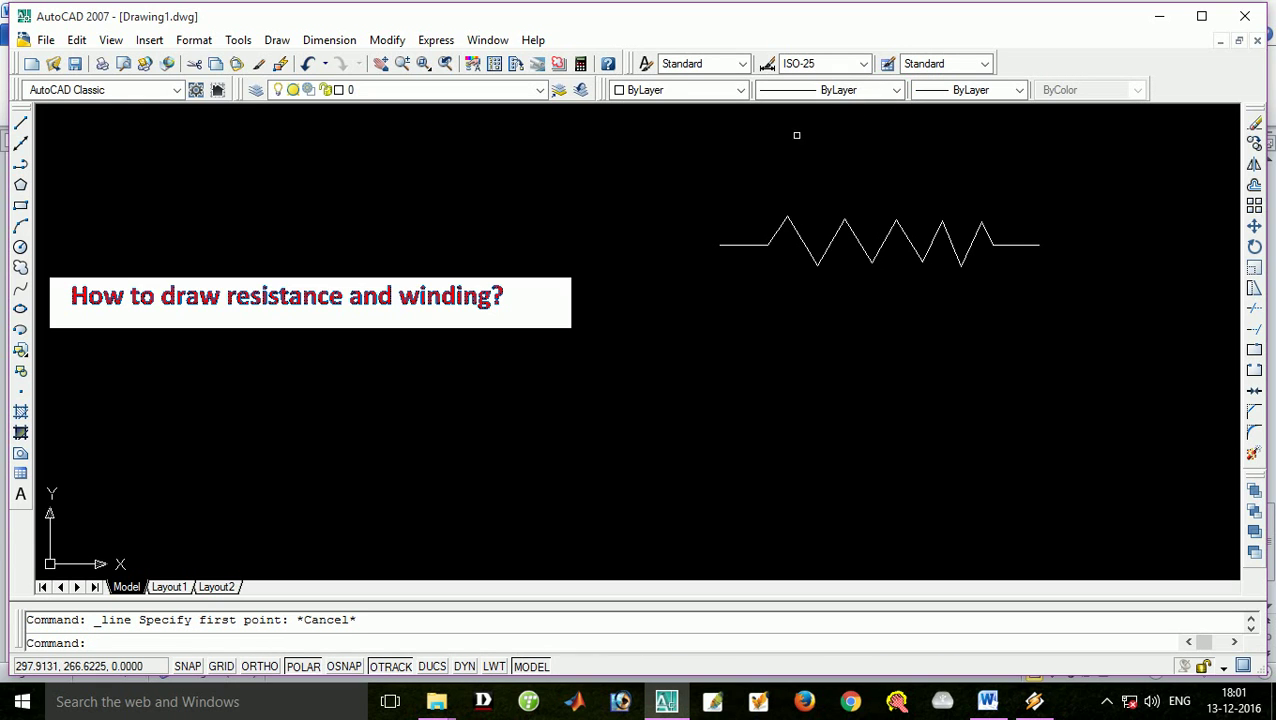
{"action": "left_click", "coordinate": [726, 167]}
{"action": "left_click", "coordinate": [866, 90]}
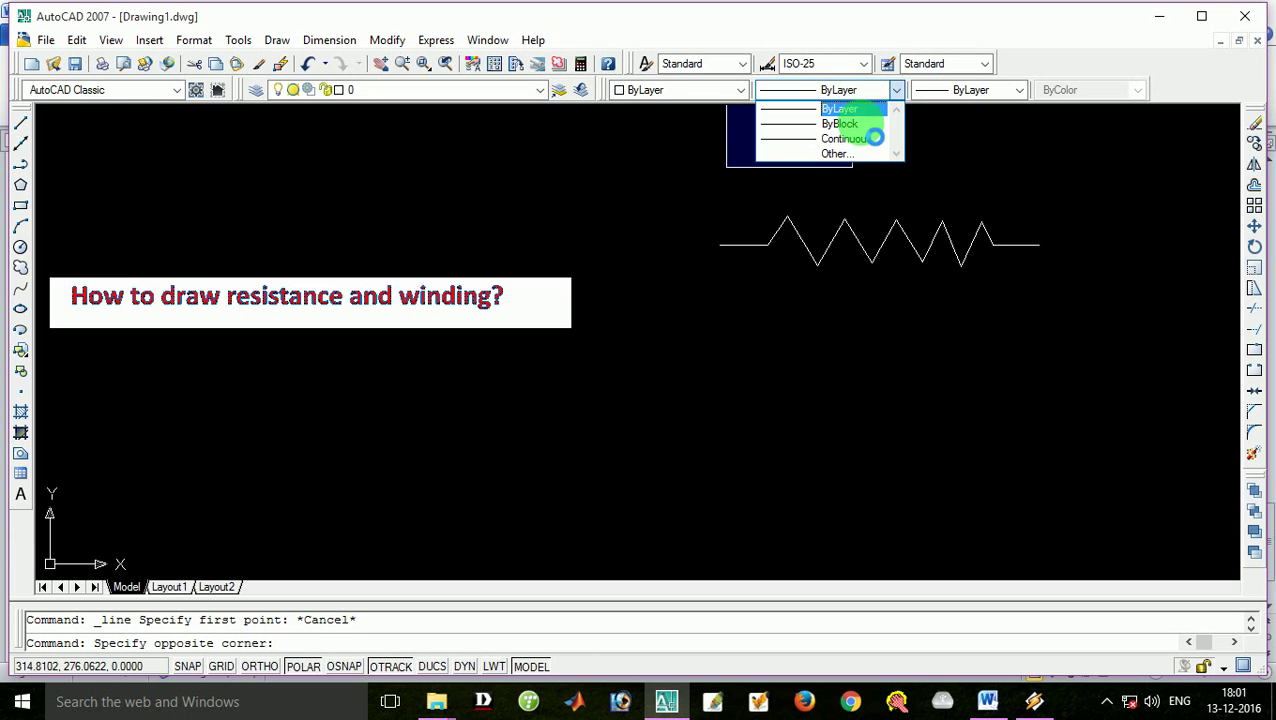
{"action": "left_click", "coordinate": [855, 155]}
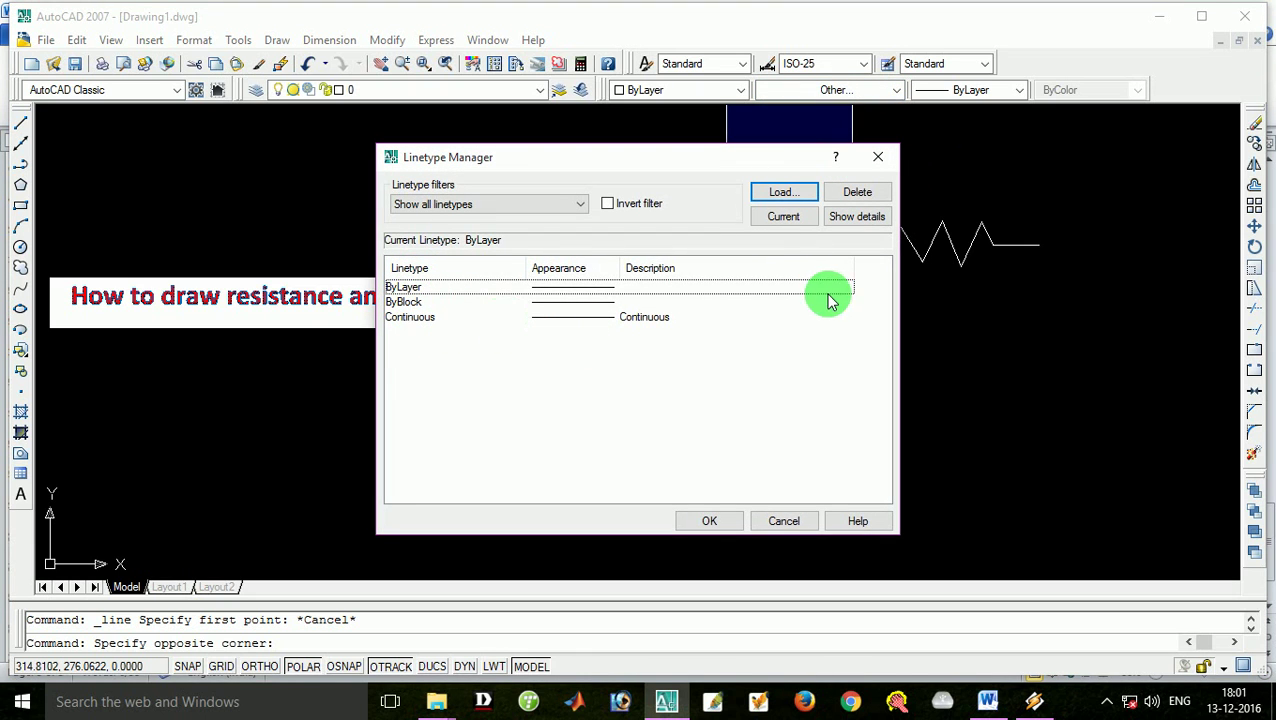
Load the ZIGZAG linetype from the Load Linetypes list.
{"action": "left_click", "coordinate": [775, 196]}
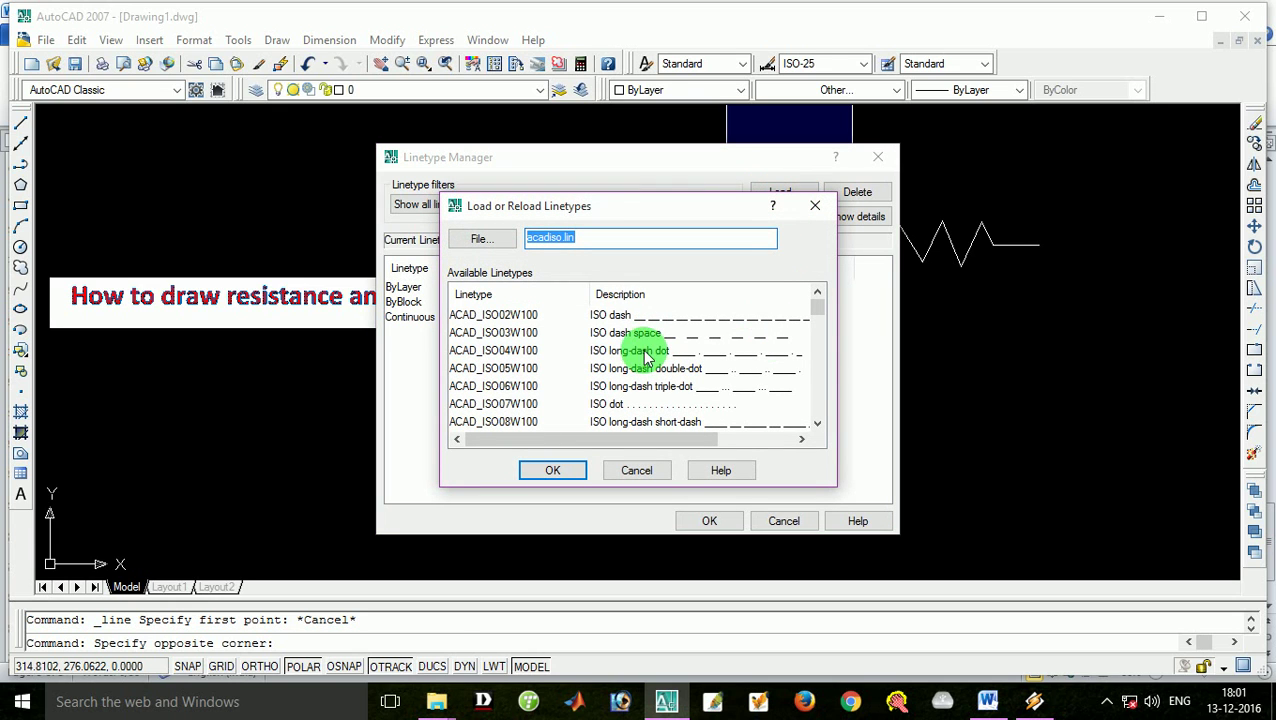
{"action": "scroll", "coordinate": [675, 338], "scroll_direction": "down", "scroll_amount": 3}
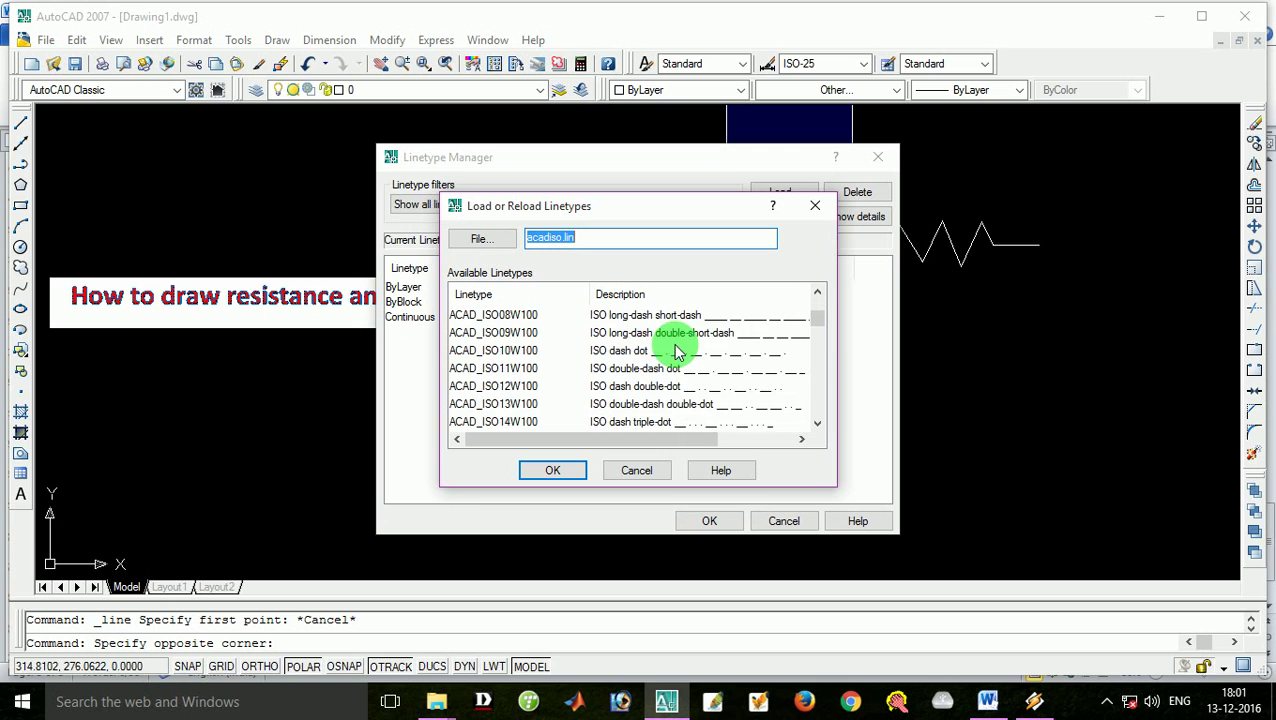
{"action": "scroll", "coordinate": [676, 340], "scroll_direction": "down", "scroll_amount": 2}
{"action": "scroll", "coordinate": [678, 345], "scroll_direction": "down", "scroll_amount": 5}
{"action": "scroll", "coordinate": [680, 355], "scroll_direction": "down", "scroll_amount": 2}
{"action": "scroll", "coordinate": [680, 351], "scroll_direction": "up", "scroll_amount": 2}
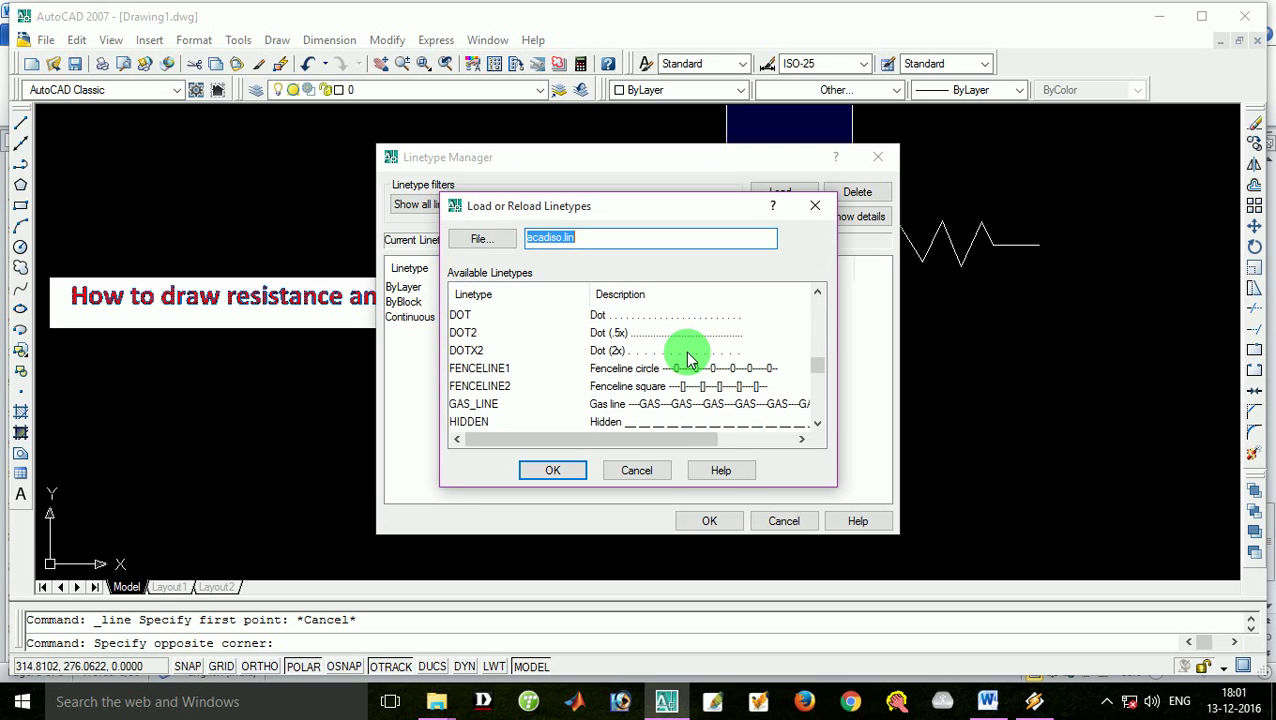
{"action": "scroll", "coordinate": [712, 356], "scroll_direction": "down", "scroll_amount": 4}
{"action": "scroll", "coordinate": [728, 365], "scroll_direction": "down", "scroll_amount": 3}
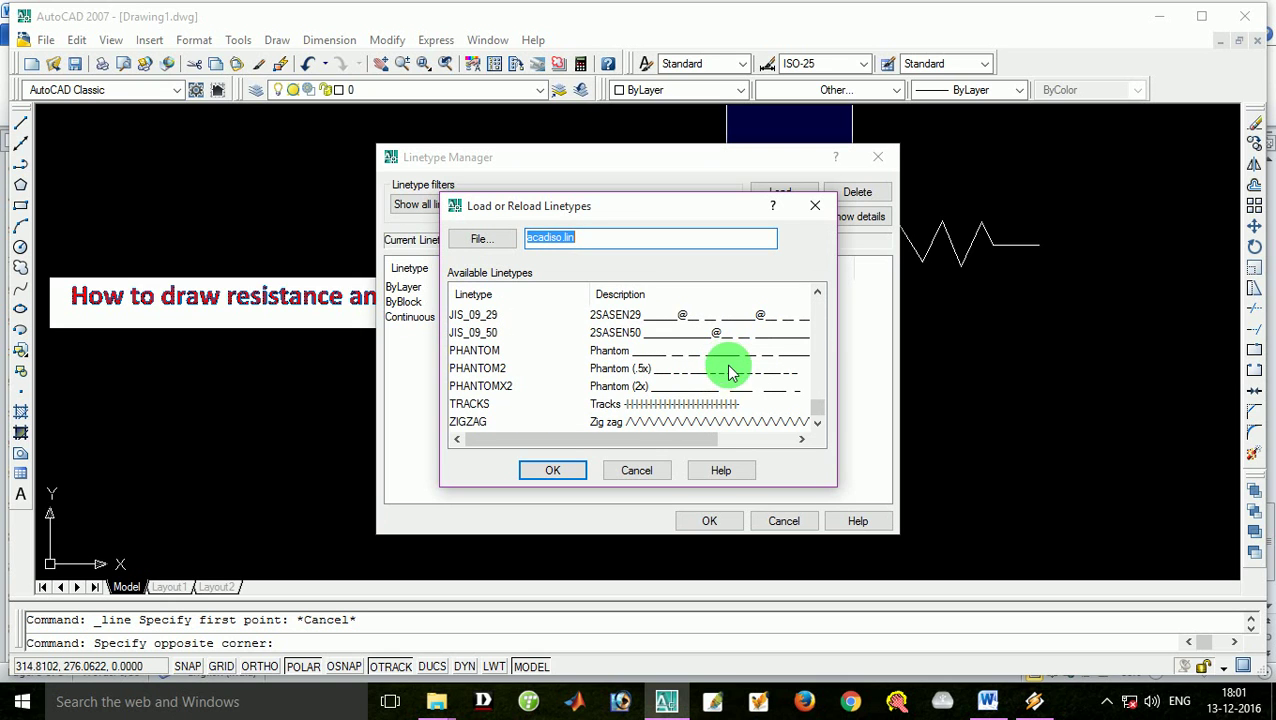
{"action": "left_click", "coordinate": [740, 426]}
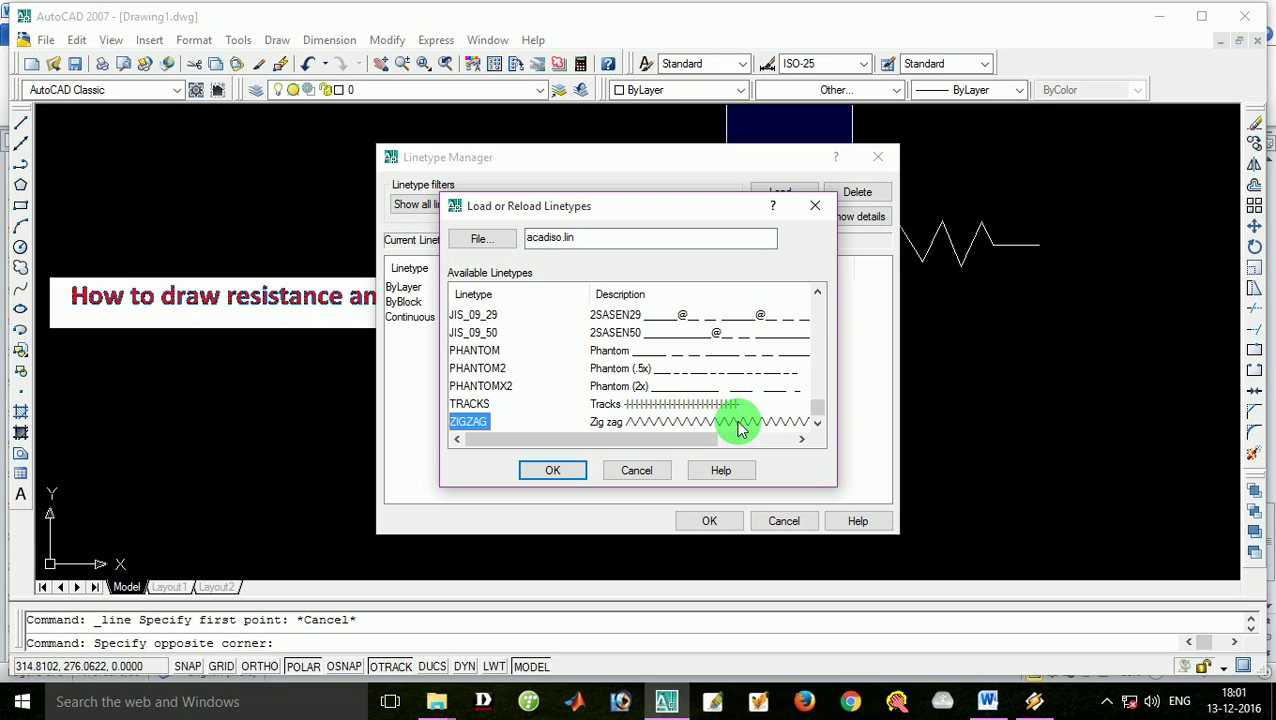
{"action": "left_click", "coordinate": [551, 470]}
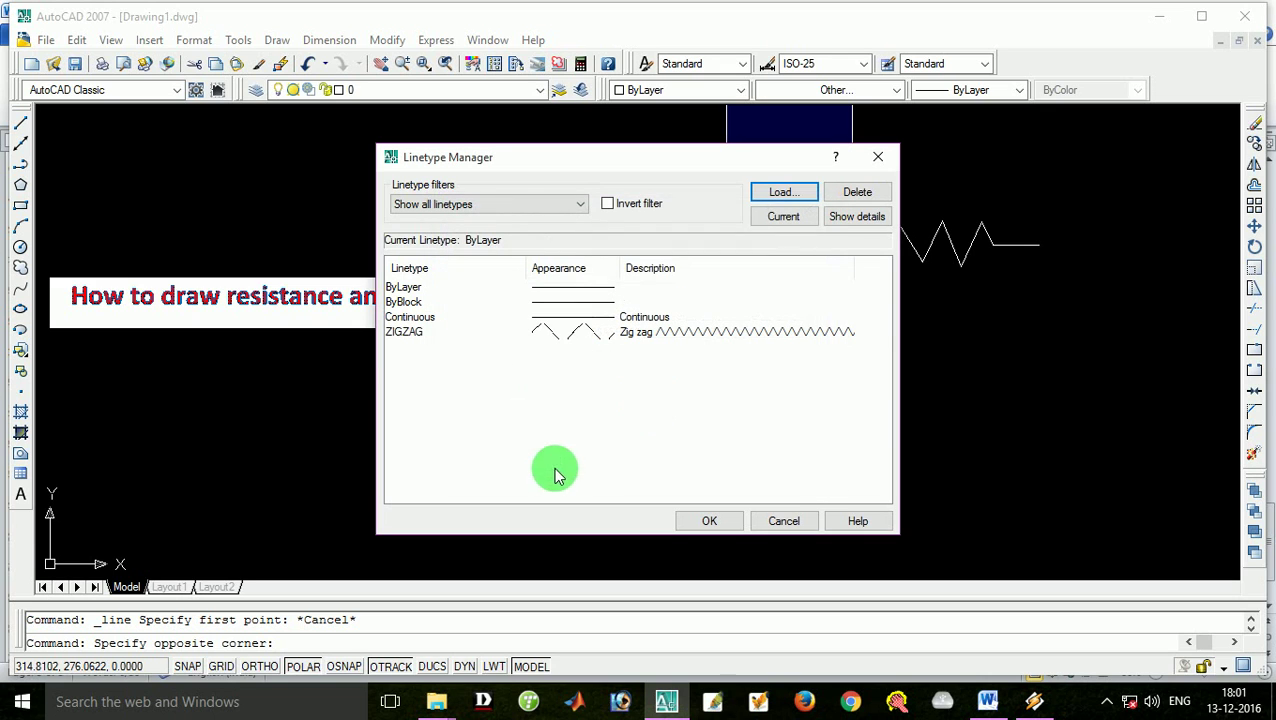
Select ZIGZAG in the Linetype Manager and close it with OK.
{"action": "left_click", "coordinate": [688, 336]}
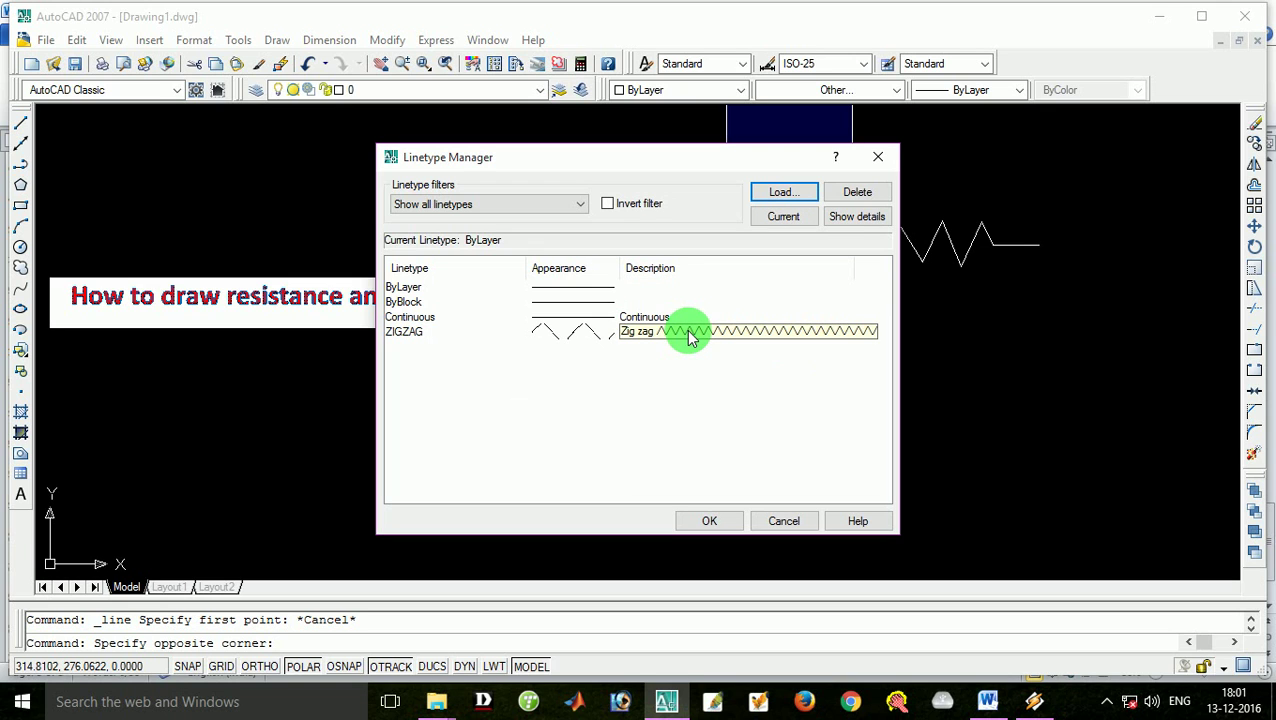
{"action": "left_click", "coordinate": [688, 336]}
{"action": "left_click", "coordinate": [700, 521]}
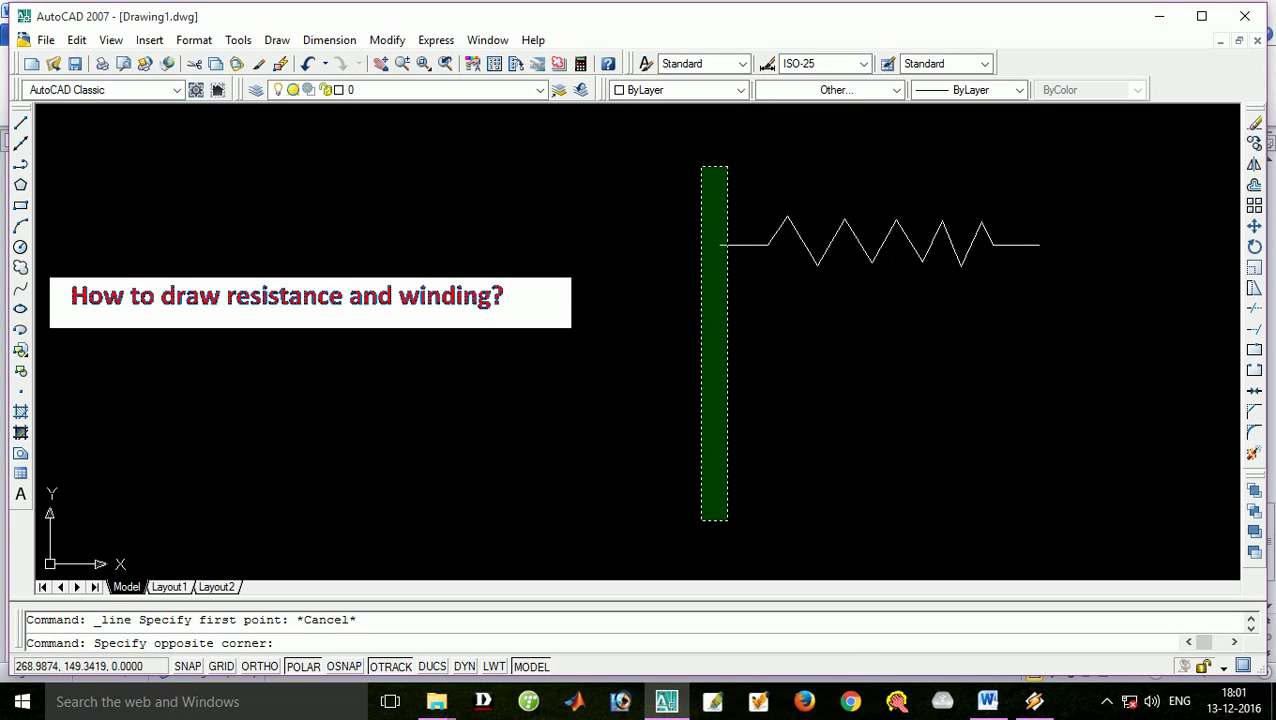
Make ZIGZAG the current linetype from the Linetype Control.
{"action": "left_click", "coordinate": [946, 140]}
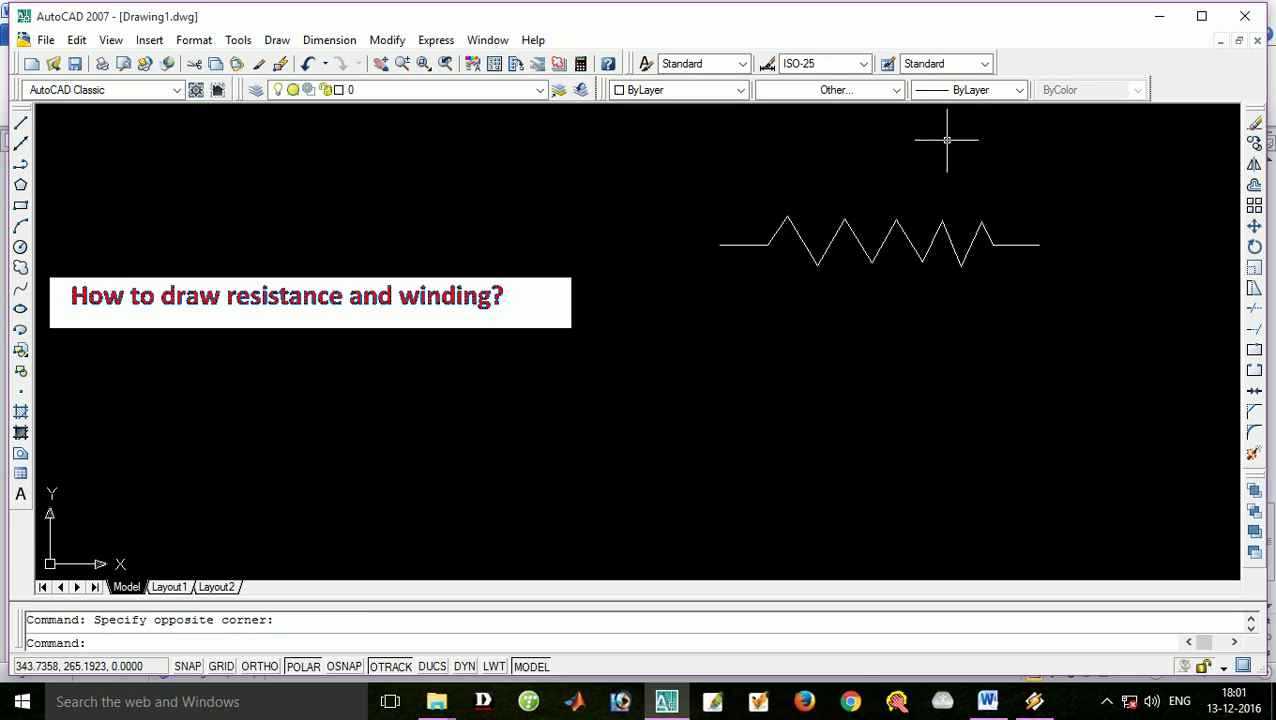
{"action": "left_click", "coordinate": [897, 91]}
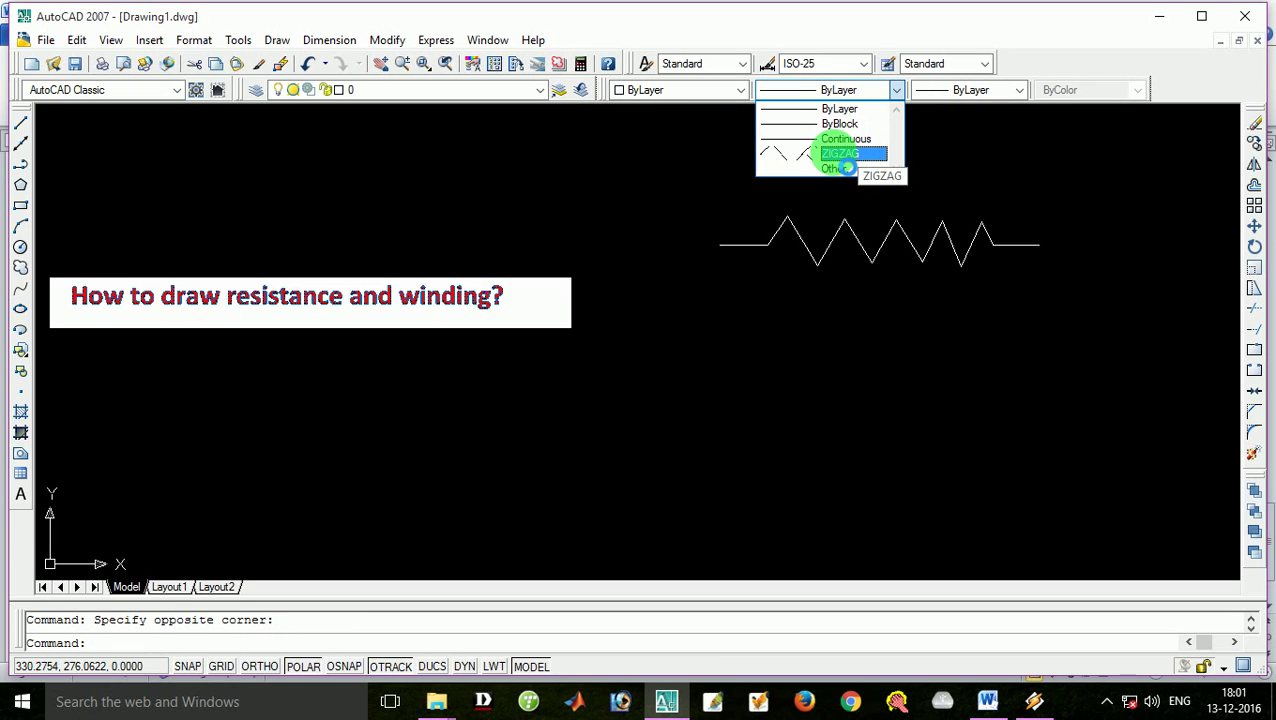
{"action": "left_click", "coordinate": [833, 153]}
{"action": "left_click", "coordinate": [835, 150]}
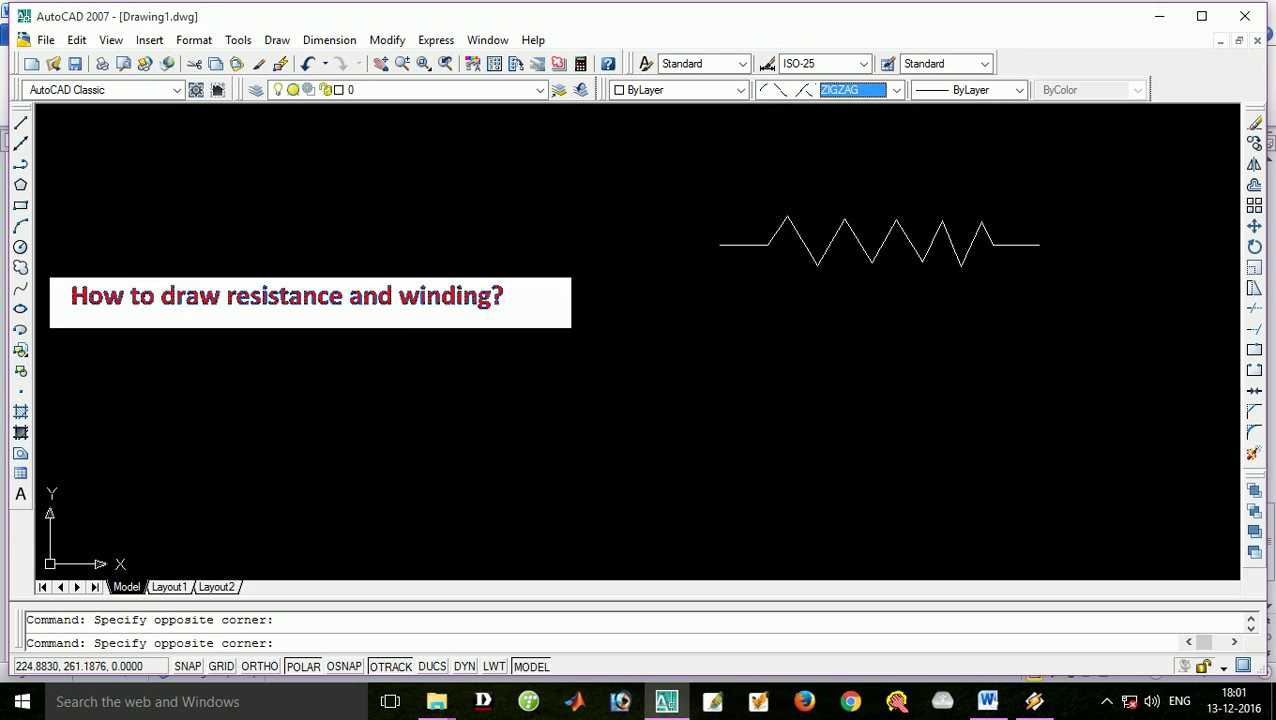
{"action": "left_click", "coordinate": [555, 157]}
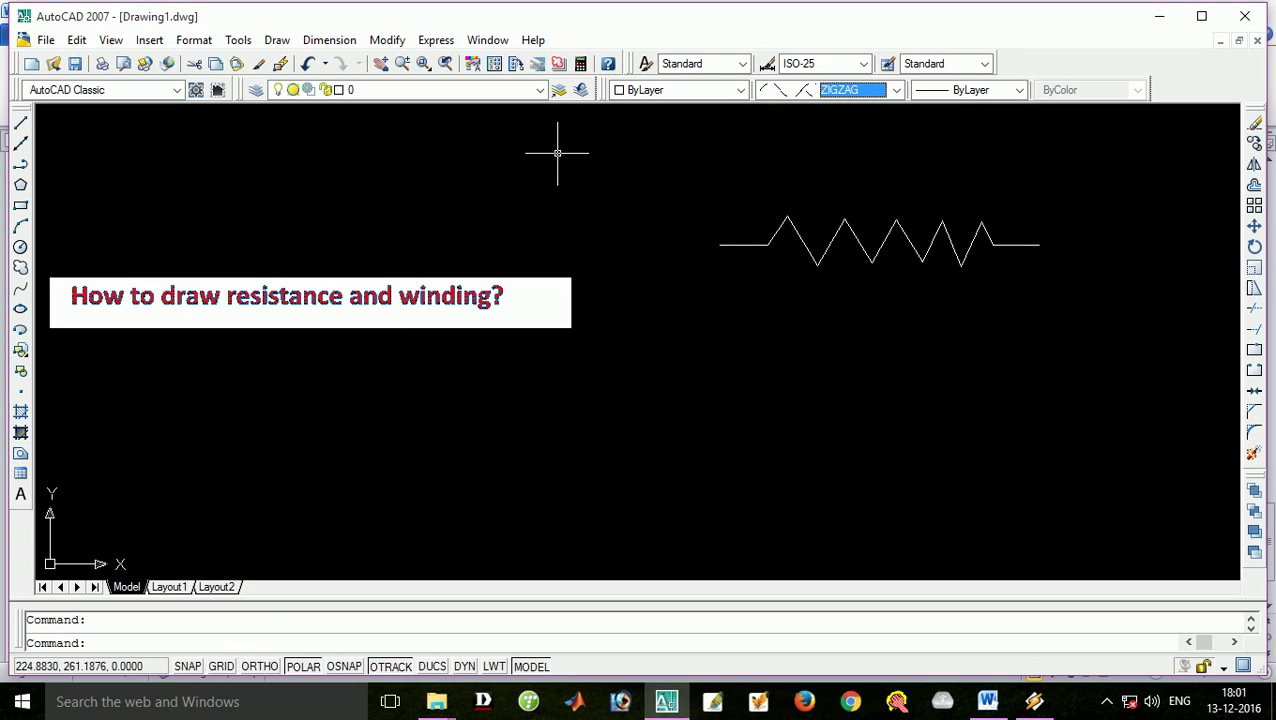
Draw a horizontal ZIGZAG line below the resistor symbol.
{"action": "left_click", "coordinate": [22, 122]}
{"action": "left_click", "coordinate": [712, 337]}
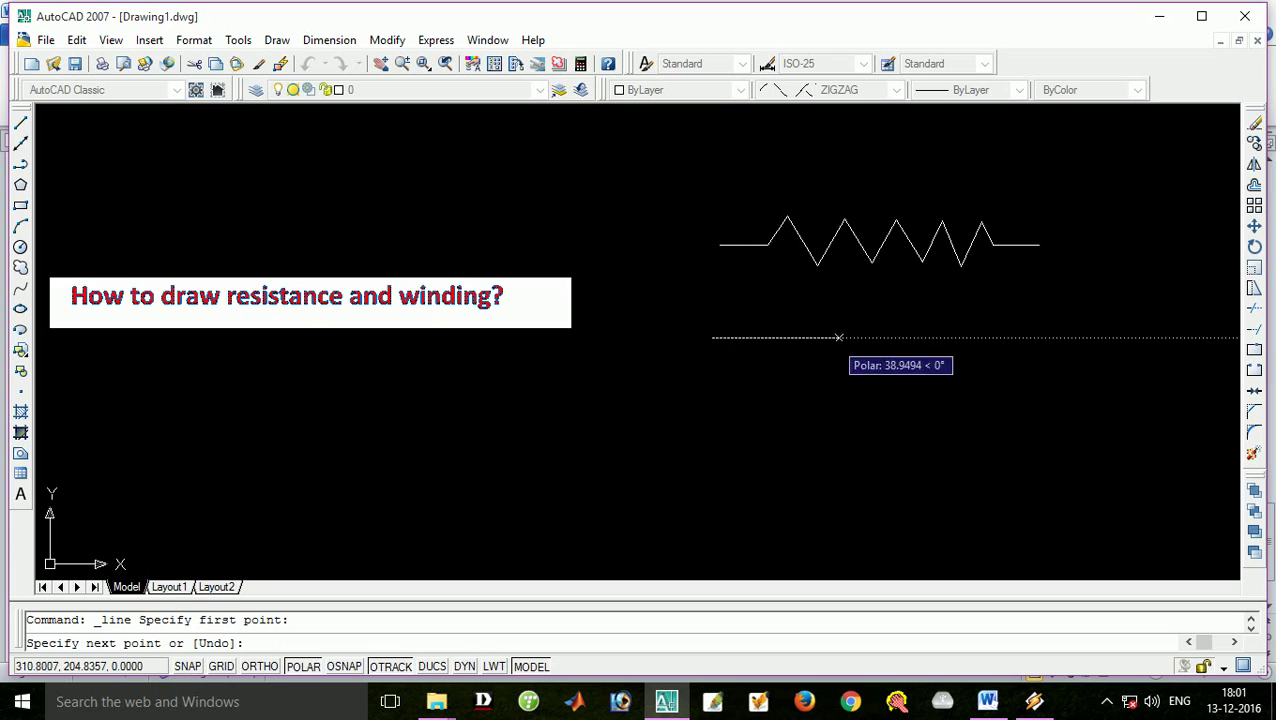
{"action": "left_click", "coordinate": [994, 338]}
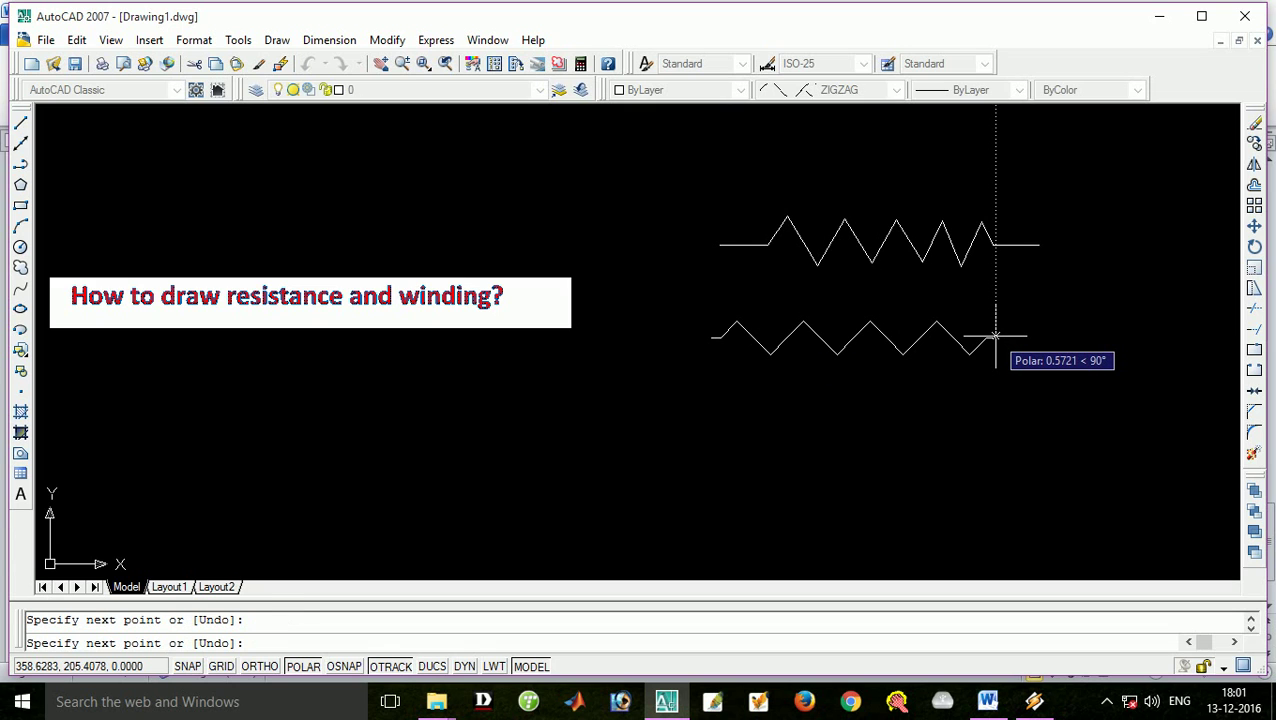
{"action": "key", "text": "Escape"}
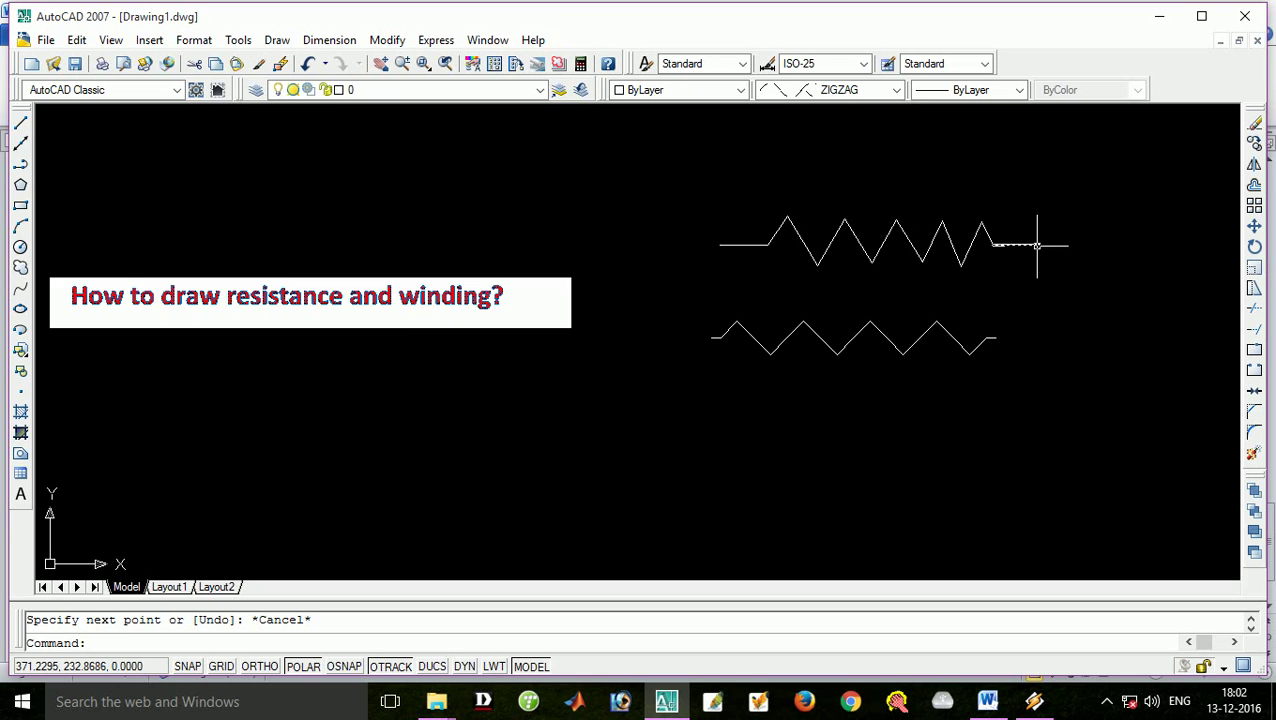
Reopen the Linetype Manager, select ZIGZAG and bring up the Load list.
{"action": "left_click", "coordinate": [888, 94]}
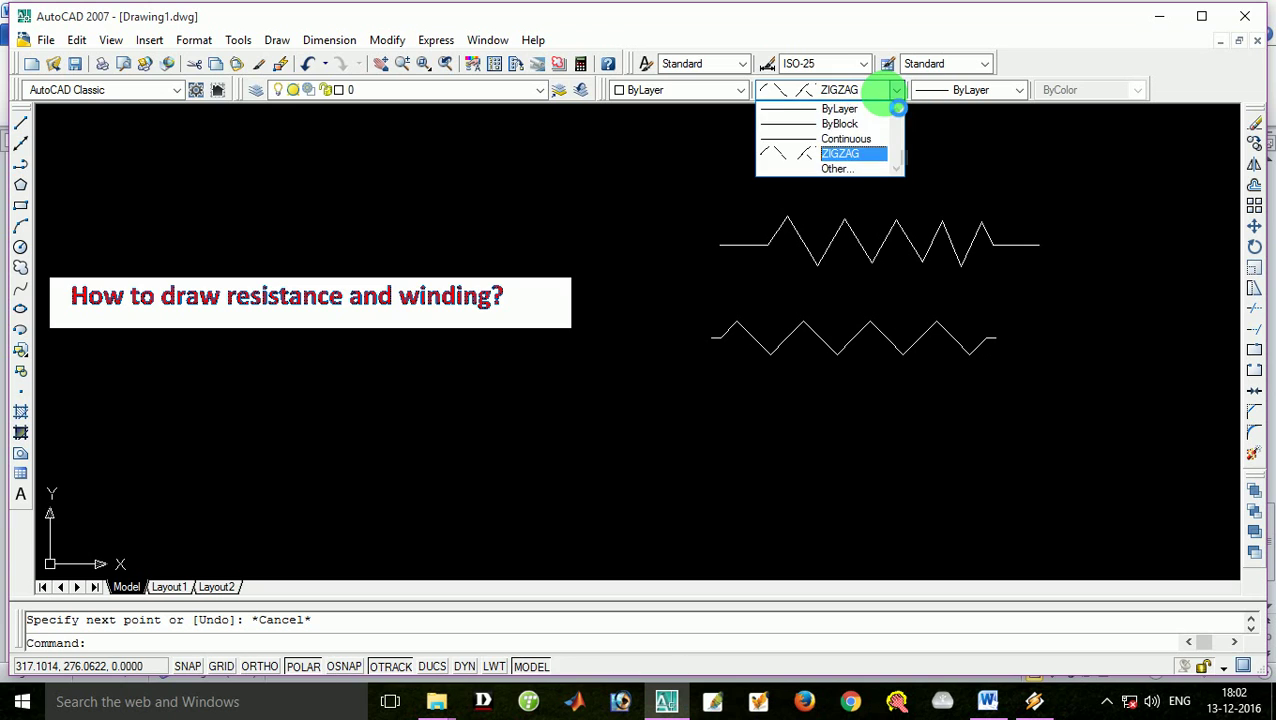
{"action": "left_click", "coordinate": [850, 172]}
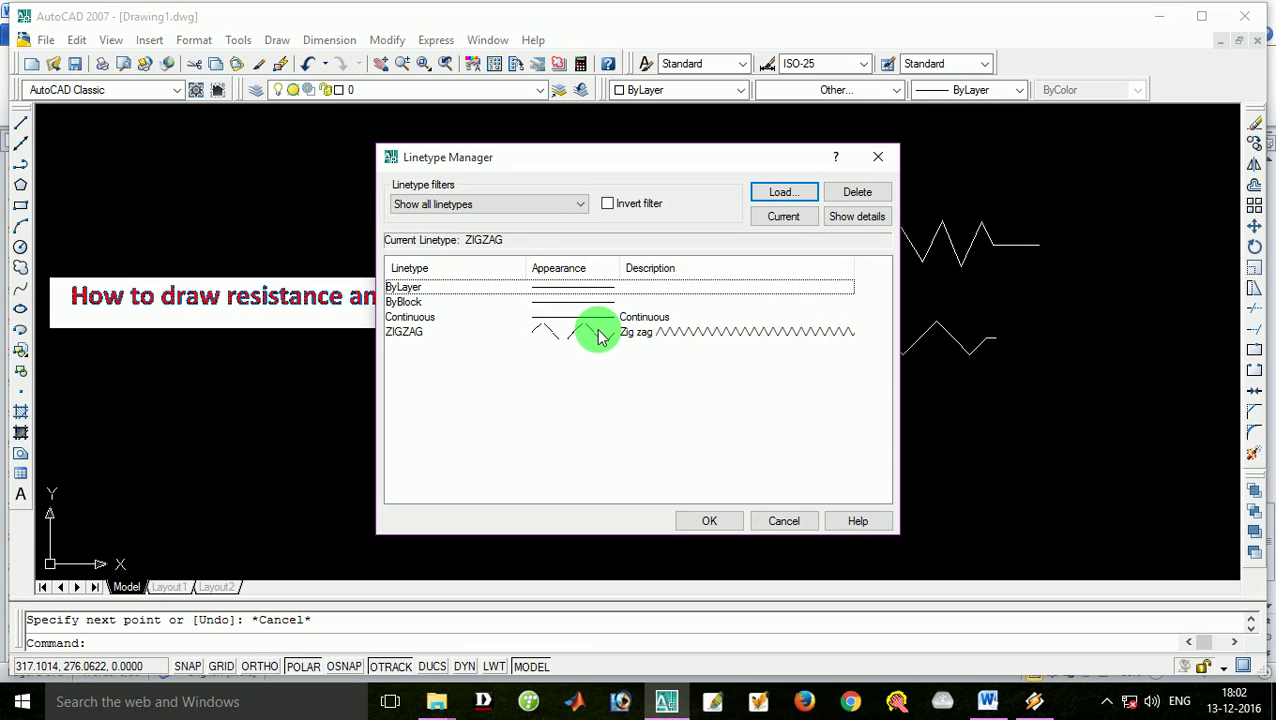
{"action": "left_click", "coordinate": [660, 336]}
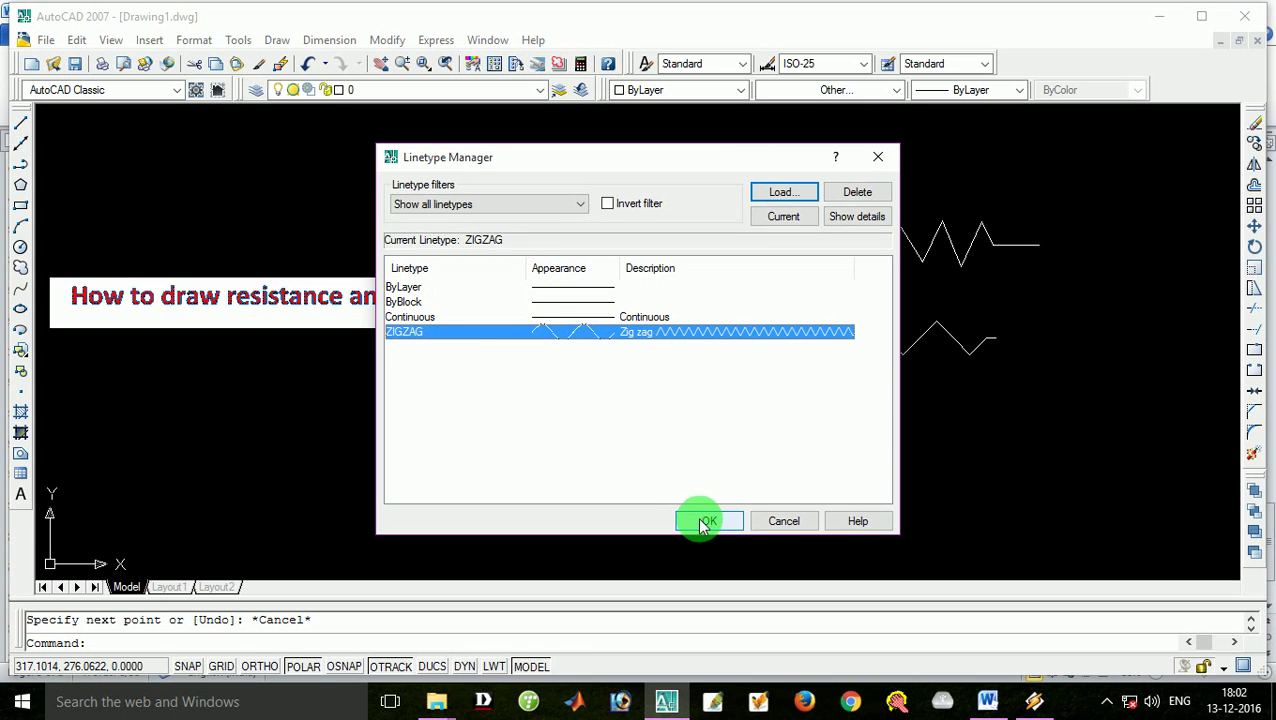
{"action": "left_click", "coordinate": [783, 194]}
Browse the loadable linetypes, confirm with none chosen, dismiss the warning and close the dialogs.
{"action": "scroll", "coordinate": [683, 320], "scroll_direction": "down", "scroll_amount": 2}
{"action": "scroll", "coordinate": [686, 325], "scroll_direction": "down", "scroll_amount": 3}
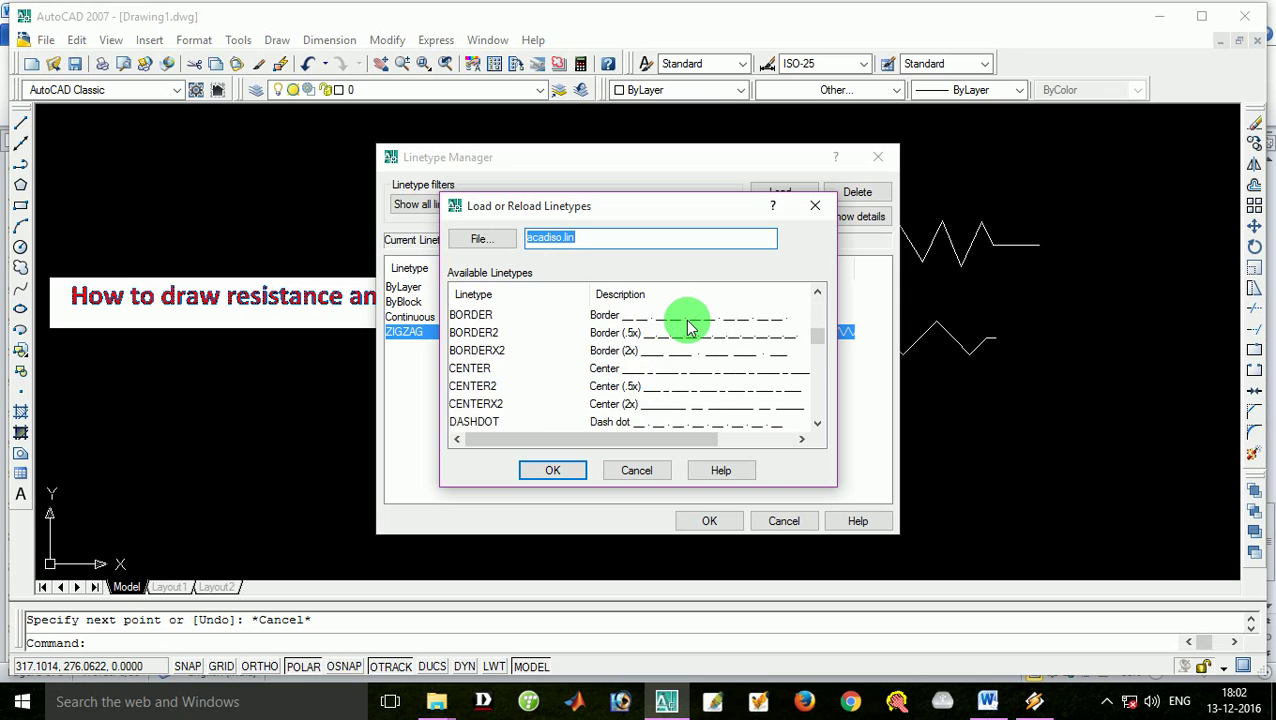
{"action": "scroll", "coordinate": [687, 328], "scroll_direction": "down", "scroll_amount": 3}
{"action": "scroll", "coordinate": [687, 328], "scroll_direction": "down", "scroll_amount": 4}
{"action": "scroll", "coordinate": [687, 328], "scroll_direction": "down", "scroll_amount": 5}
{"action": "scroll", "coordinate": [687, 328], "scroll_direction": "down", "scroll_amount": 1}
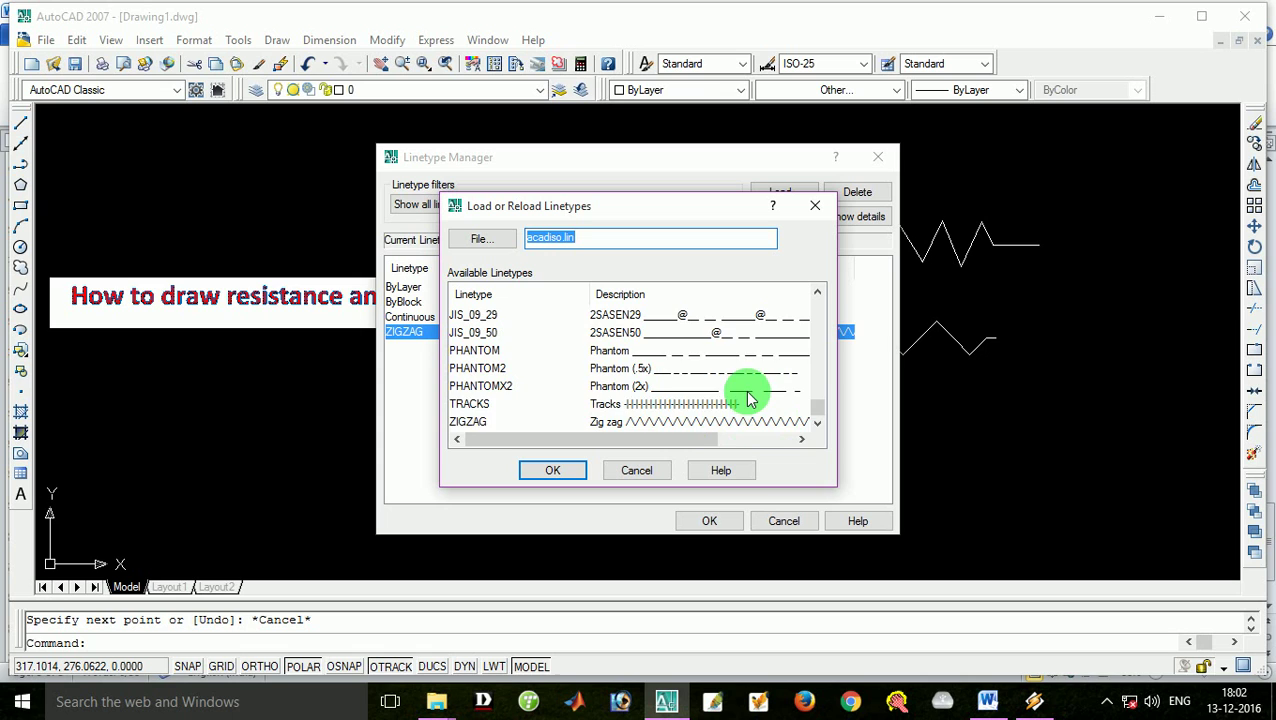
{"action": "scroll", "coordinate": [740, 393], "scroll_direction": "up", "scroll_amount": 3}
{"action": "scroll", "coordinate": [740, 393], "scroll_direction": "up", "scroll_amount": 1}
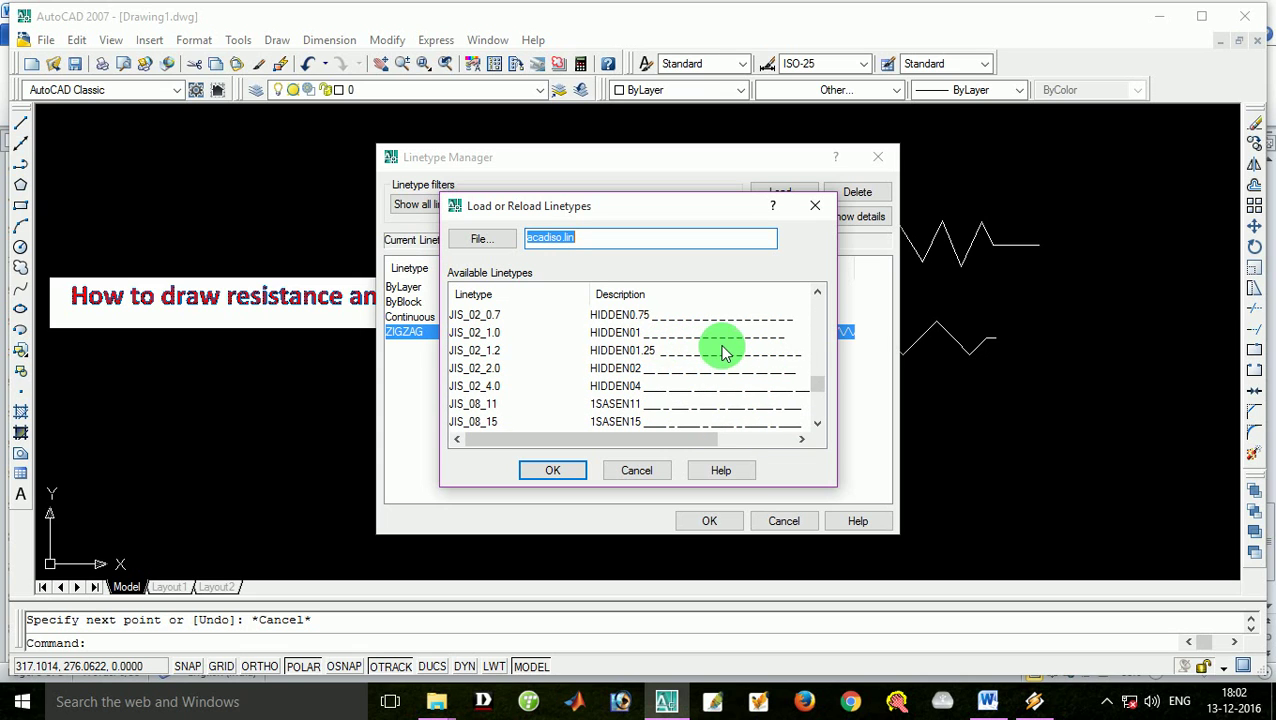
{"action": "scroll", "coordinate": [725, 350], "scroll_direction": "up", "scroll_amount": 5}
{"action": "scroll", "coordinate": [725, 348], "scroll_direction": "up", "scroll_amount": 5}
{"action": "scroll", "coordinate": [725, 345], "scroll_direction": "up", "scroll_amount": 5}
{"action": "scroll", "coordinate": [724, 340], "scroll_direction": "down", "scroll_amount": 2}
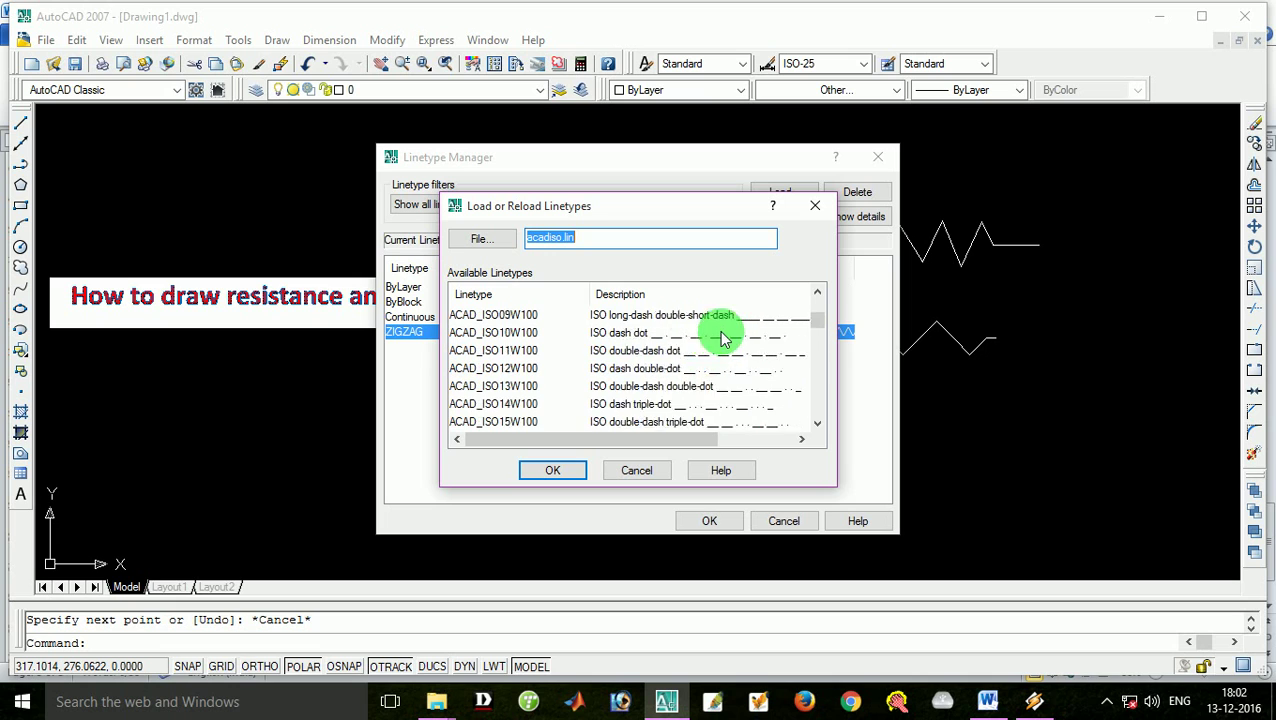
{"action": "scroll", "coordinate": [725, 340], "scroll_direction": "up", "scroll_amount": 2}
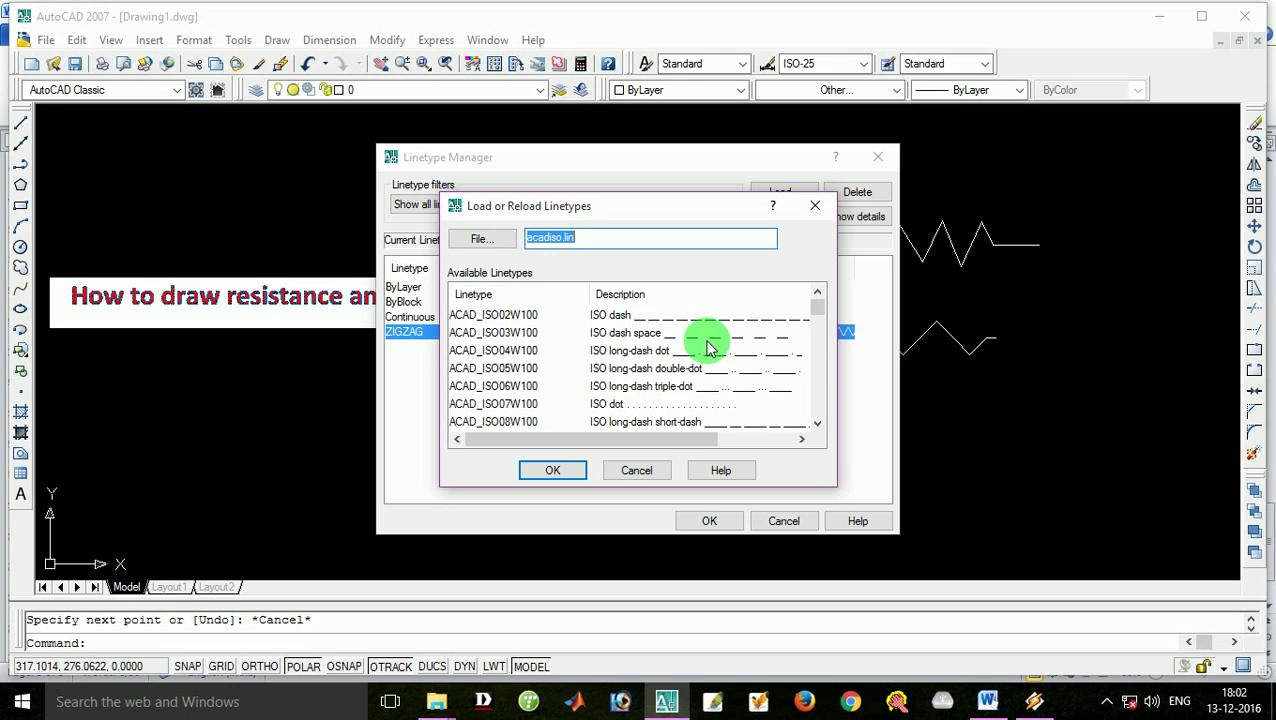
{"action": "scroll", "coordinate": [710, 335], "scroll_direction": "down", "scroll_amount": 2}
{"action": "scroll", "coordinate": [706, 350], "scroll_direction": "down", "scroll_amount": 7}
{"action": "scroll", "coordinate": [706, 356], "scroll_direction": "down", "scroll_amount": 4}
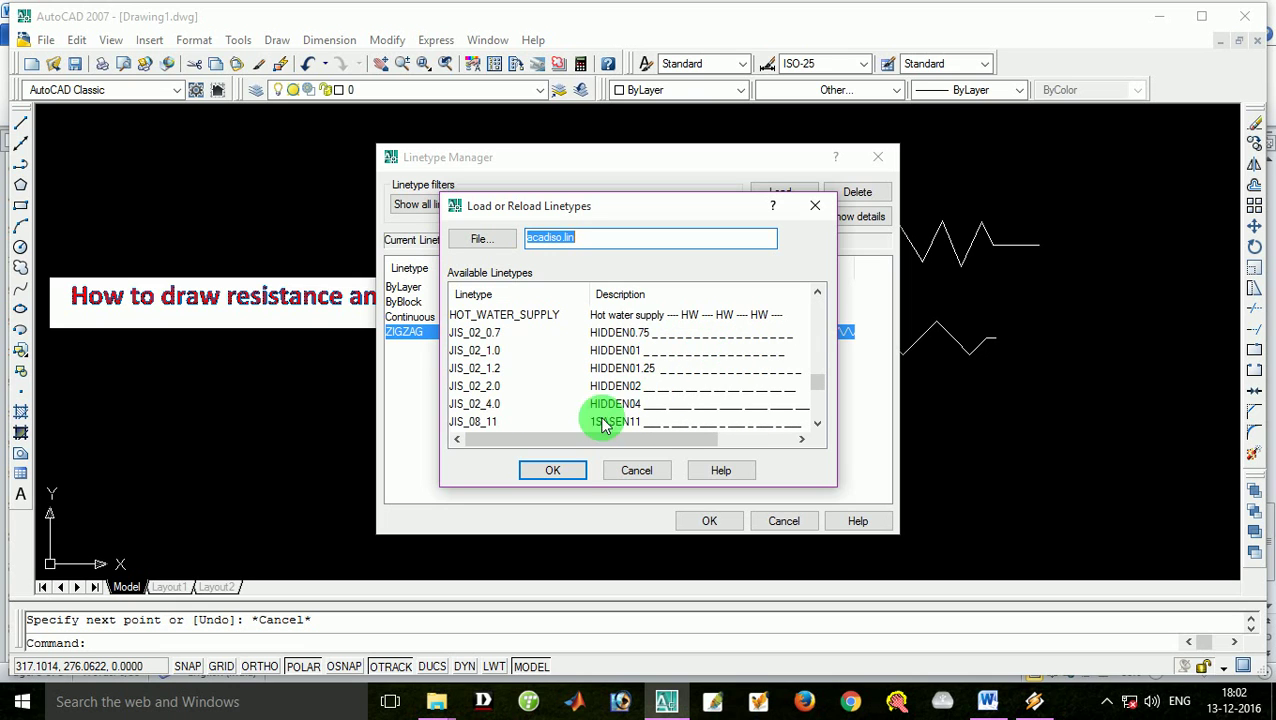
{"action": "left_click", "coordinate": [555, 469]}
{"action": "left_click", "coordinate": [733, 396]}
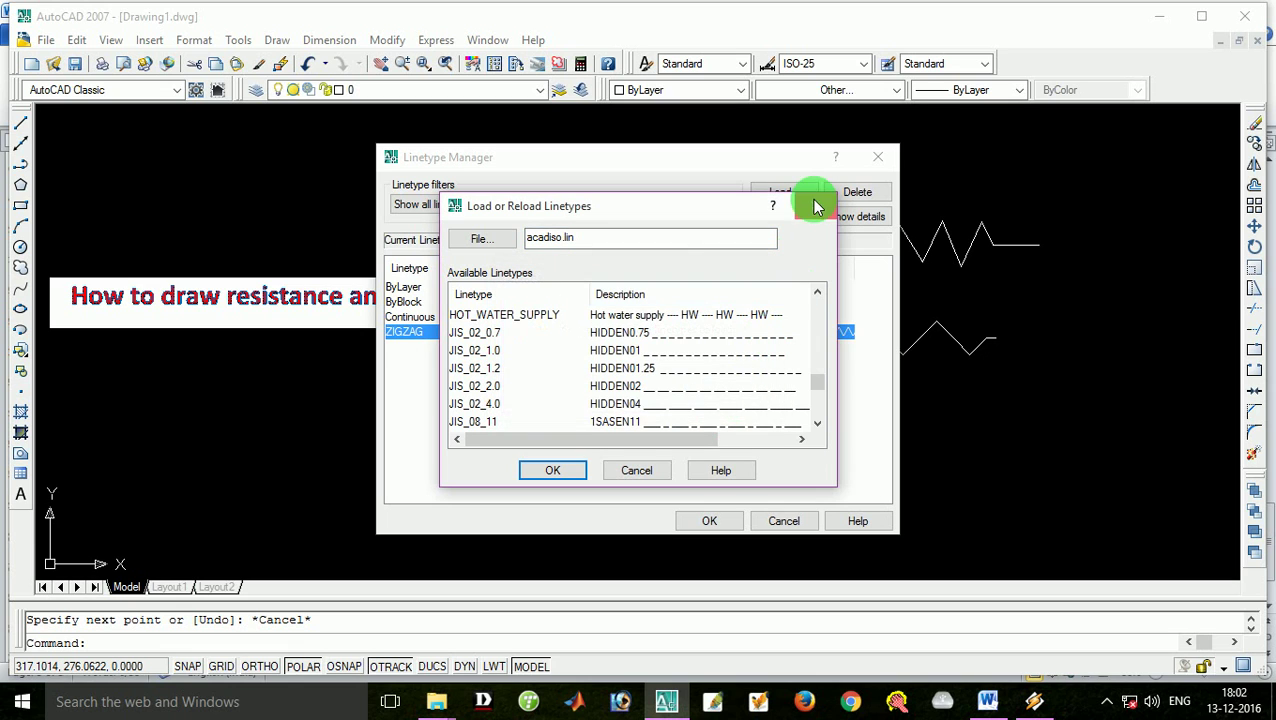
{"action": "left_click", "coordinate": [815, 205]}
Close the Linetype Manager and draw another ZIGZAG line lower on the canvas.
{"action": "left_click", "coordinate": [878, 158]}
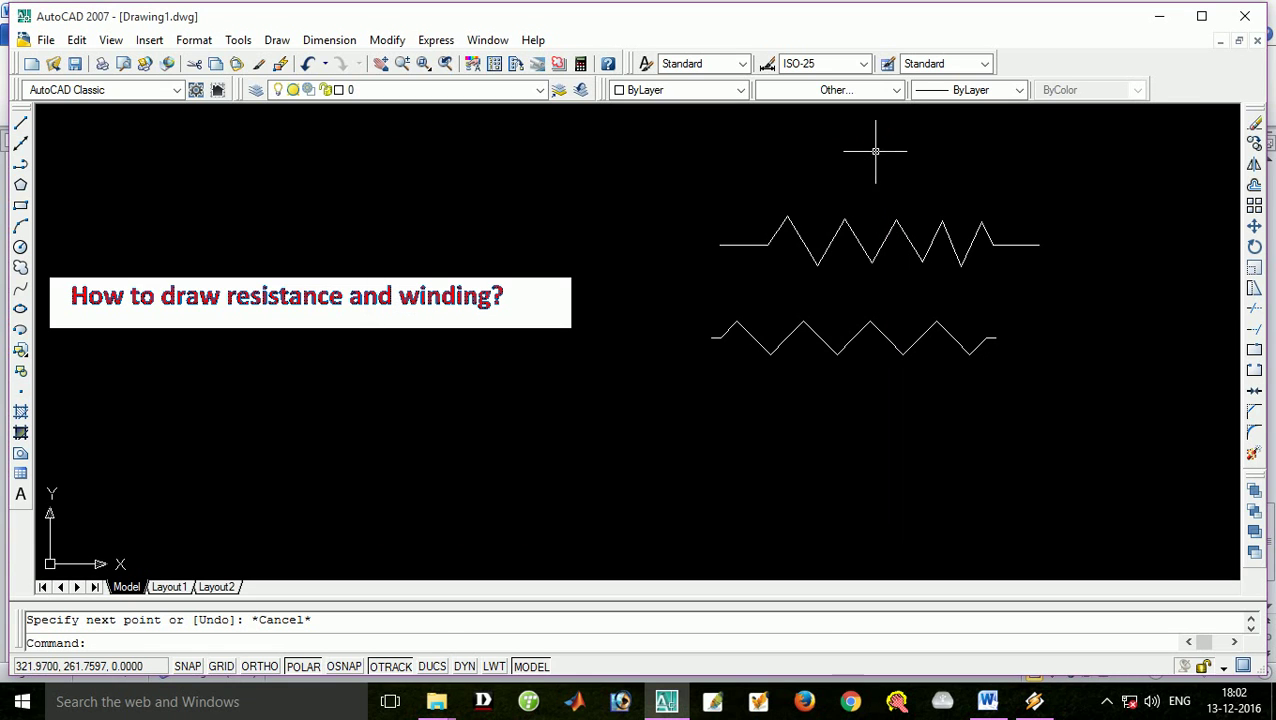
{"action": "left_click", "coordinate": [450, 468]}
{"action": "left_click", "coordinate": [483, 463]}
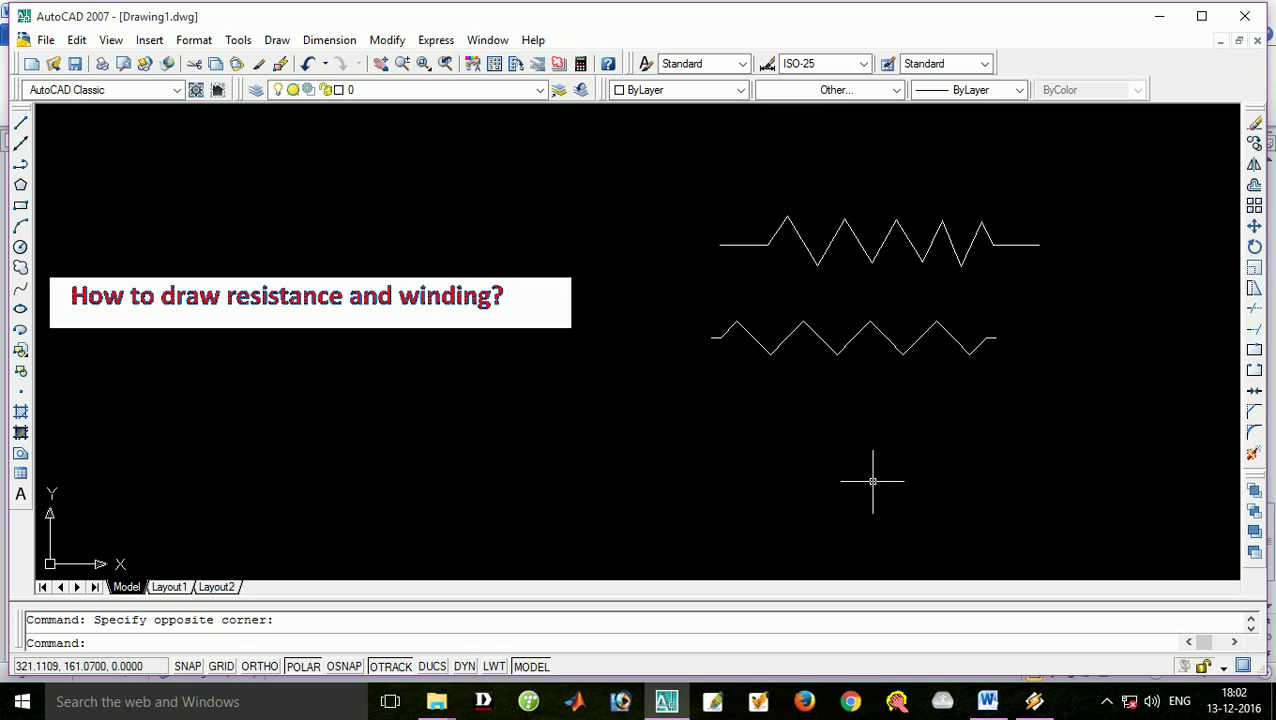
{"action": "left_click", "coordinate": [22, 205]}
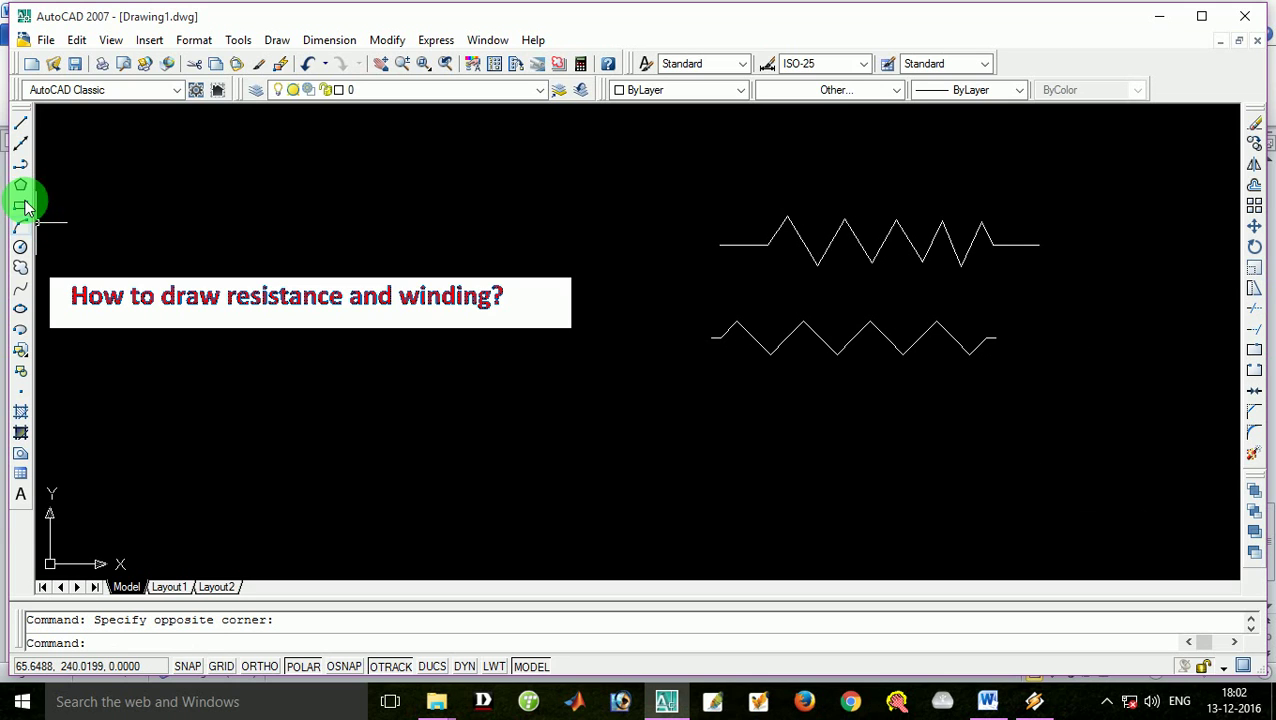
{"action": "left_click", "coordinate": [20, 123]}
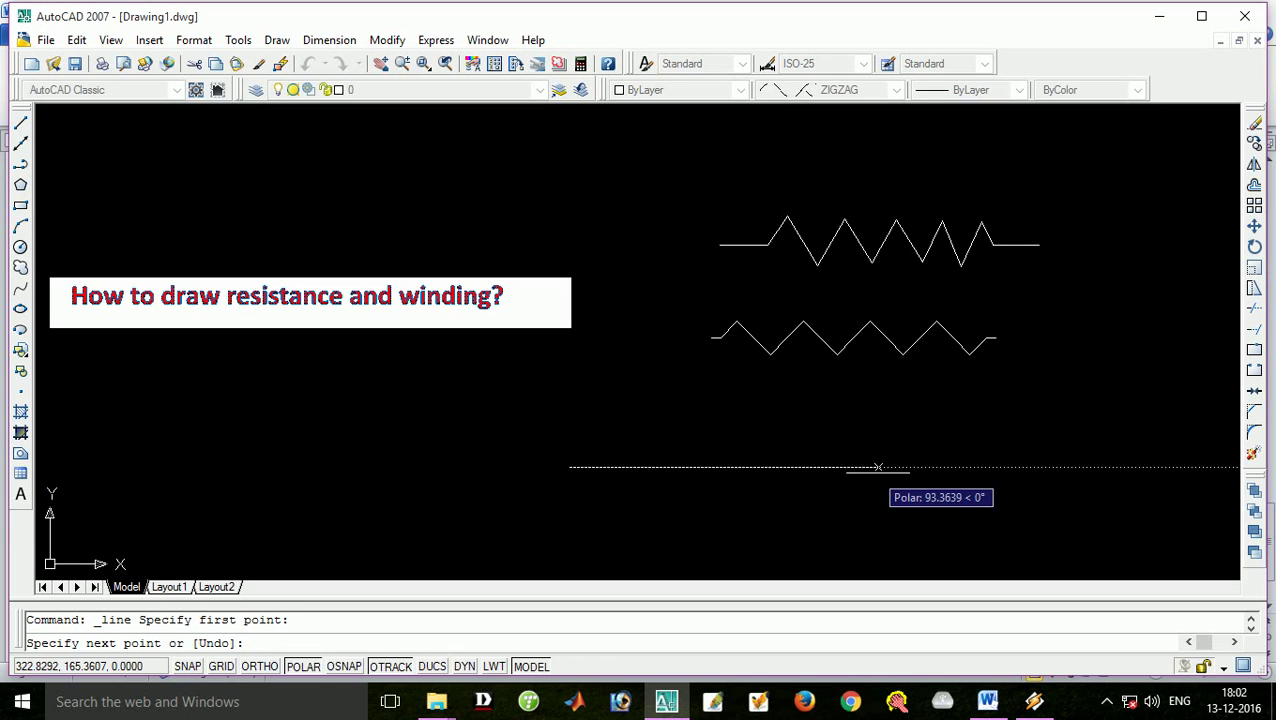
{"action": "left_click", "coordinate": [894, 467]}
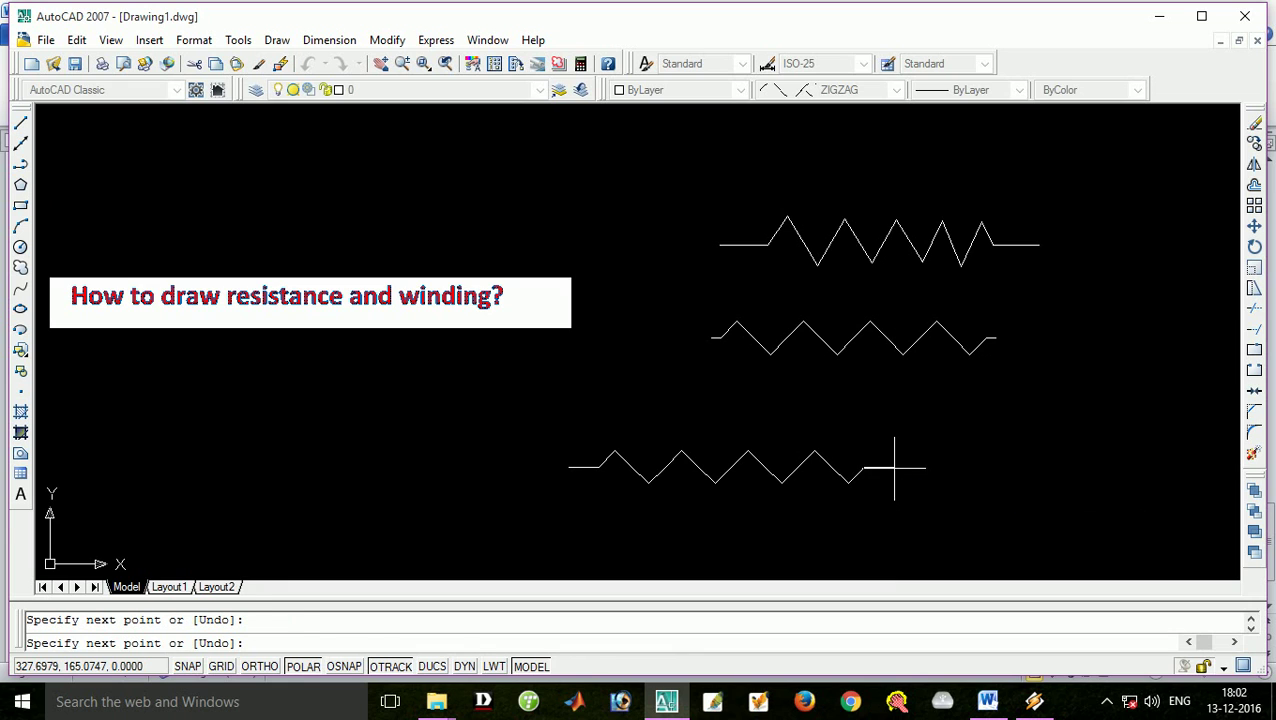
{"action": "key", "text": "Escape"}
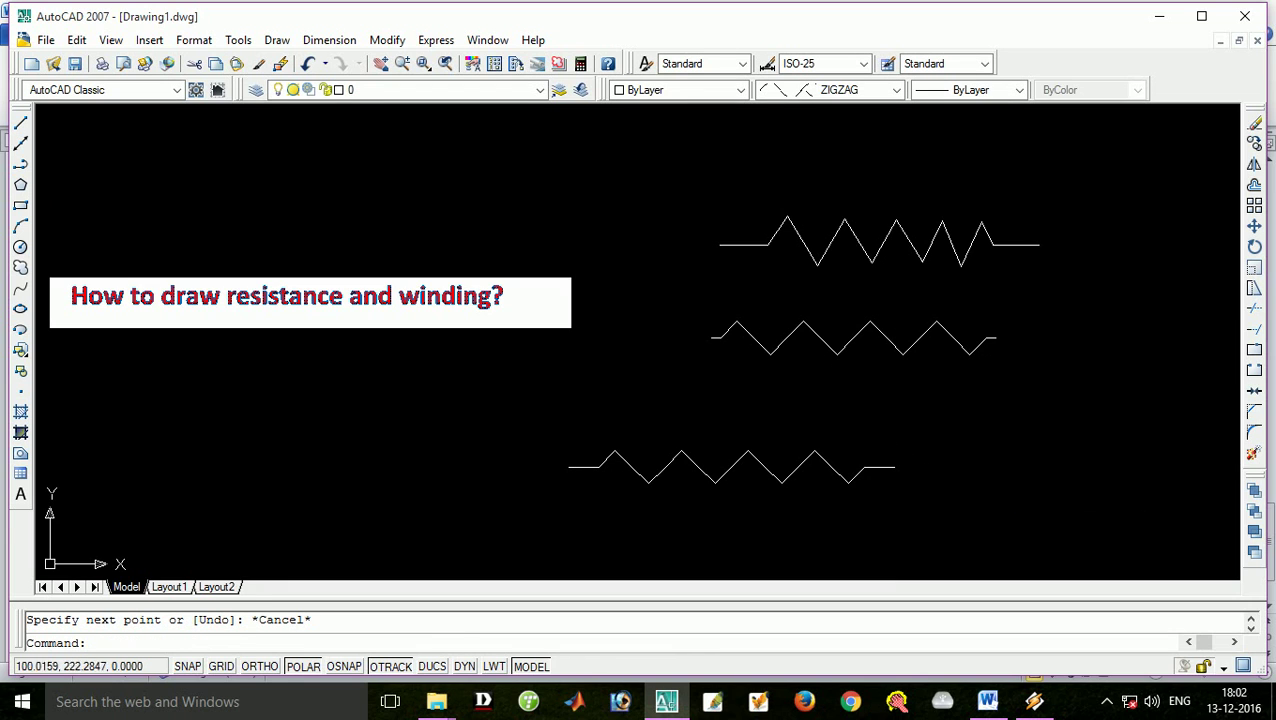
{"action": "left_click", "coordinate": [885, 89]}
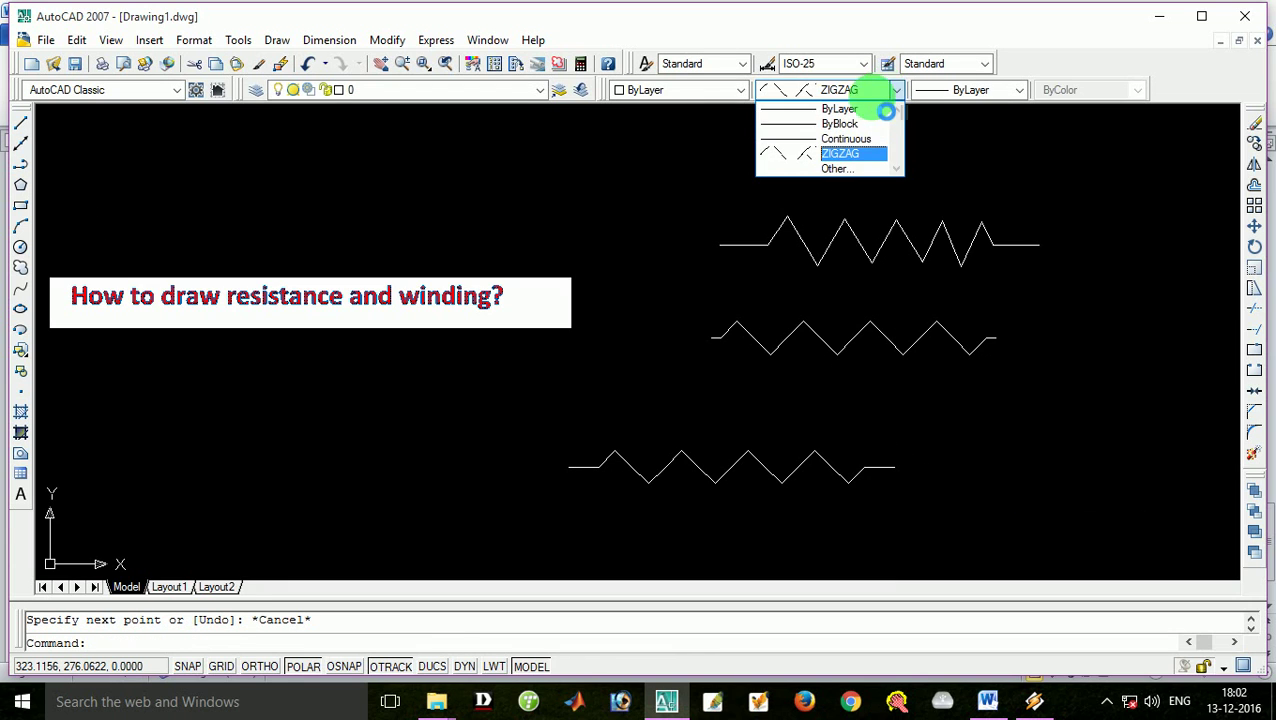
Set the linetype back to ByLayer and draw a plain horizontal line at lower left.
{"action": "left_click", "coordinate": [845, 110]}
{"action": "left_click", "coordinate": [763, 199]}
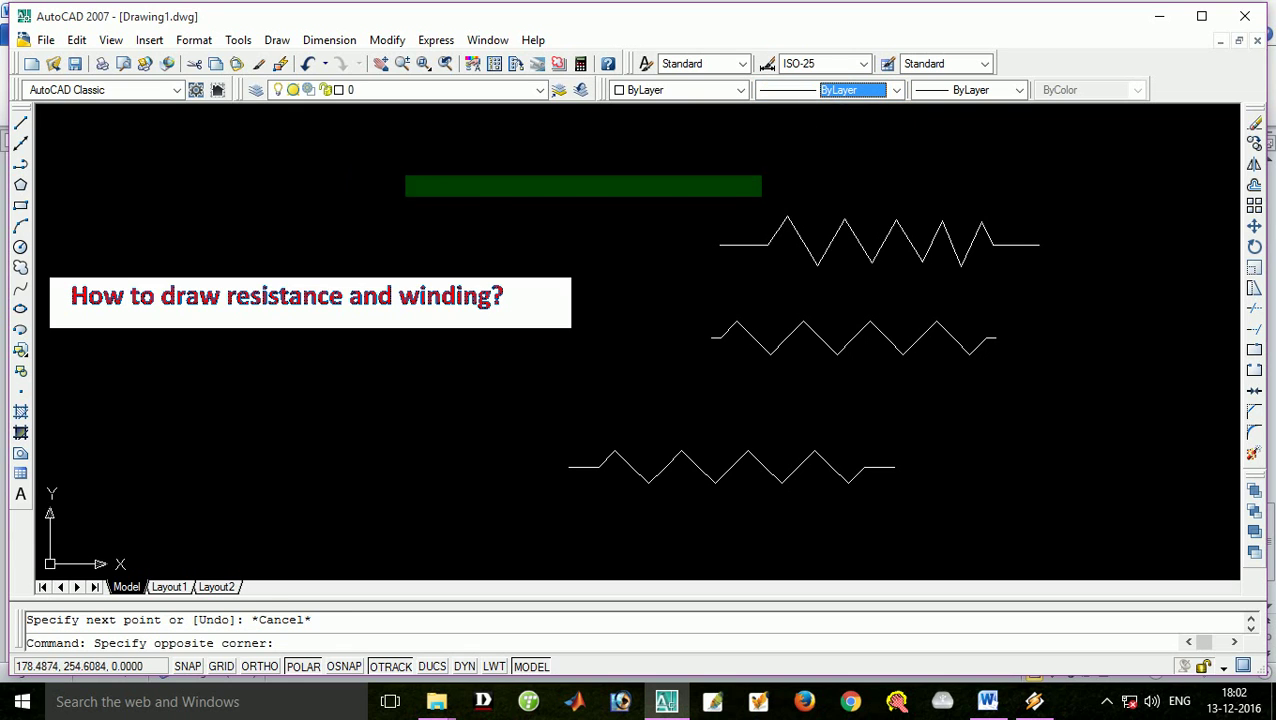
{"action": "key", "text": "Escape"}
{"action": "left_click", "coordinate": [20, 122]}
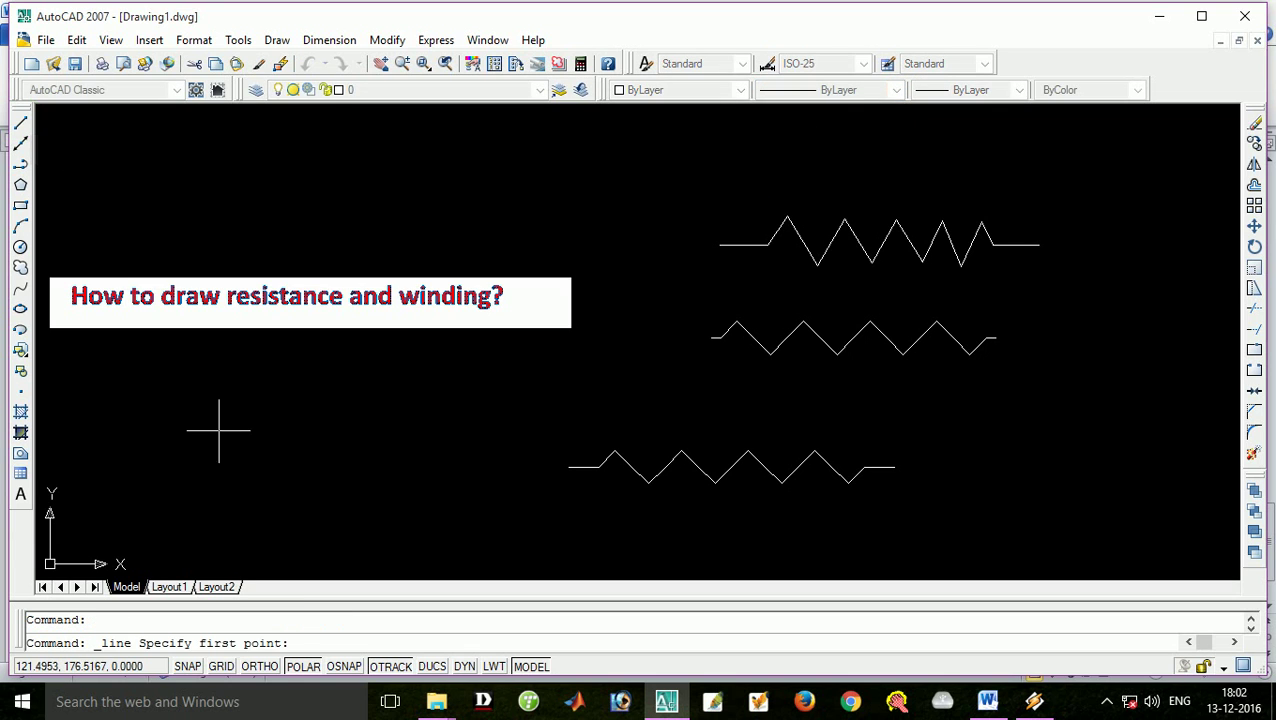
{"action": "left_click", "coordinate": [193, 424]}
{"action": "left_click", "coordinate": [433, 421]}
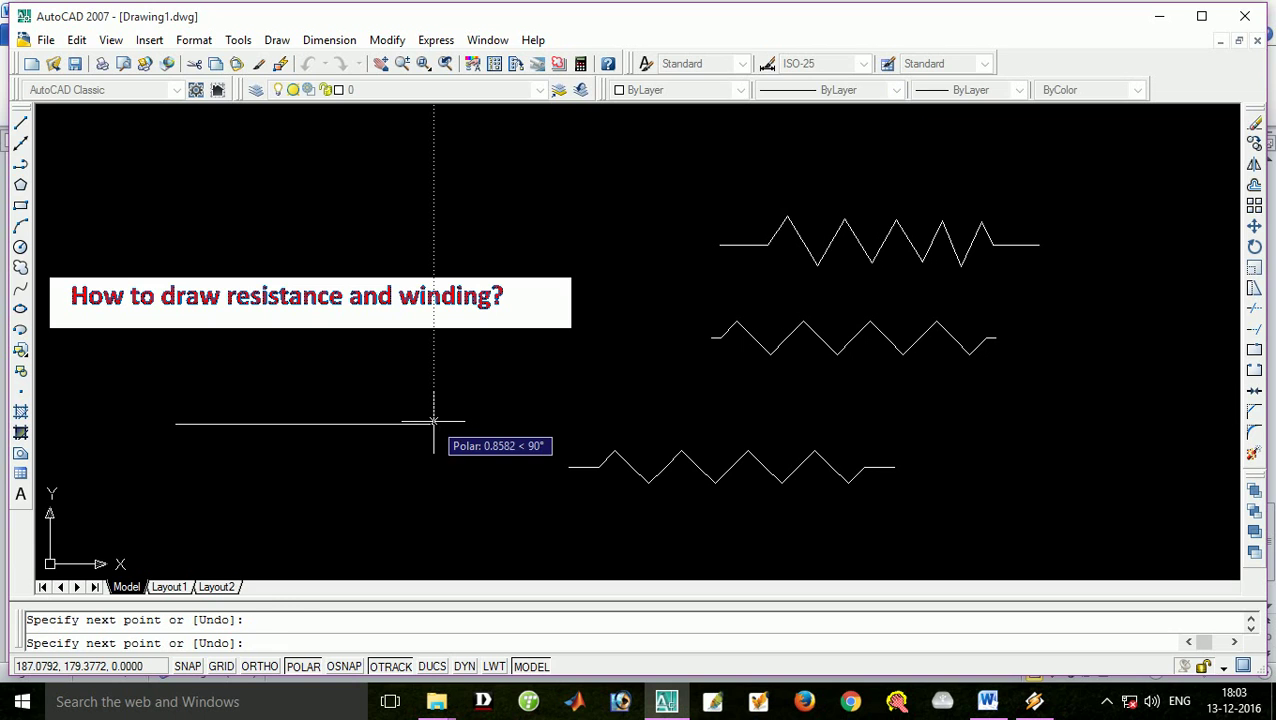
{"action": "key", "text": "Escape"}
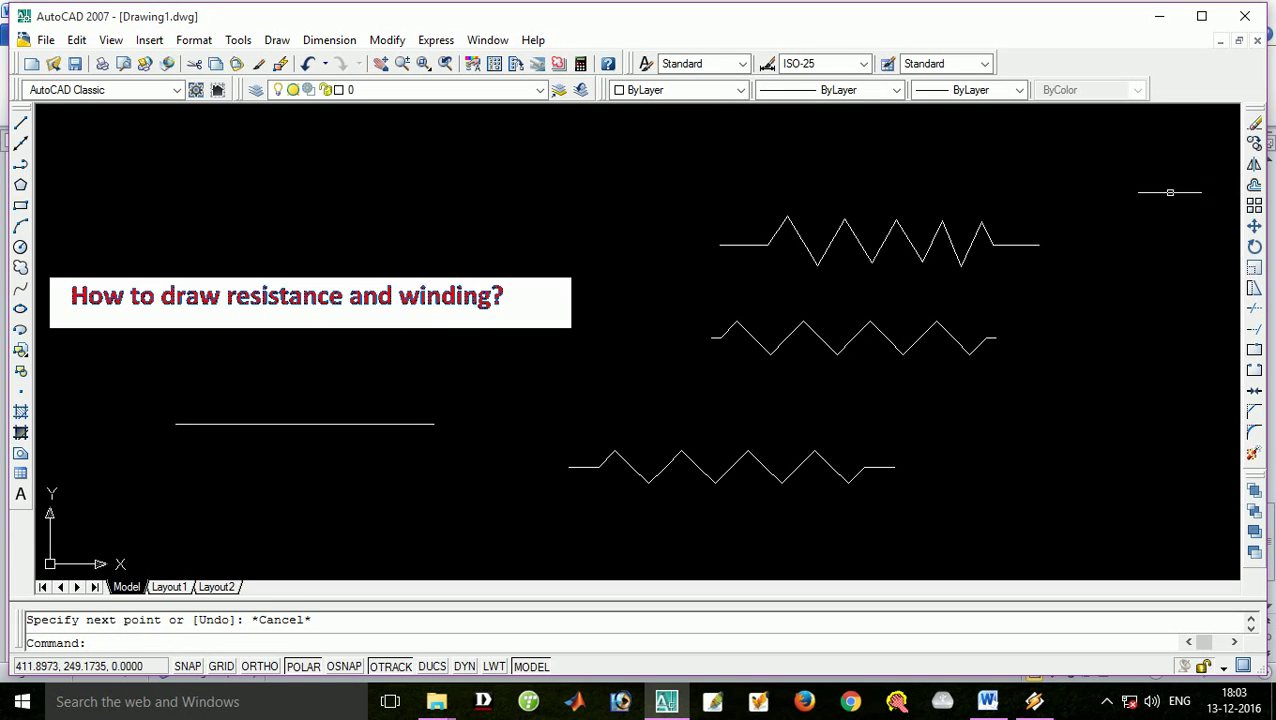
Draw a small circle centred near the line's left end.
{"action": "left_click", "coordinate": [20, 250]}
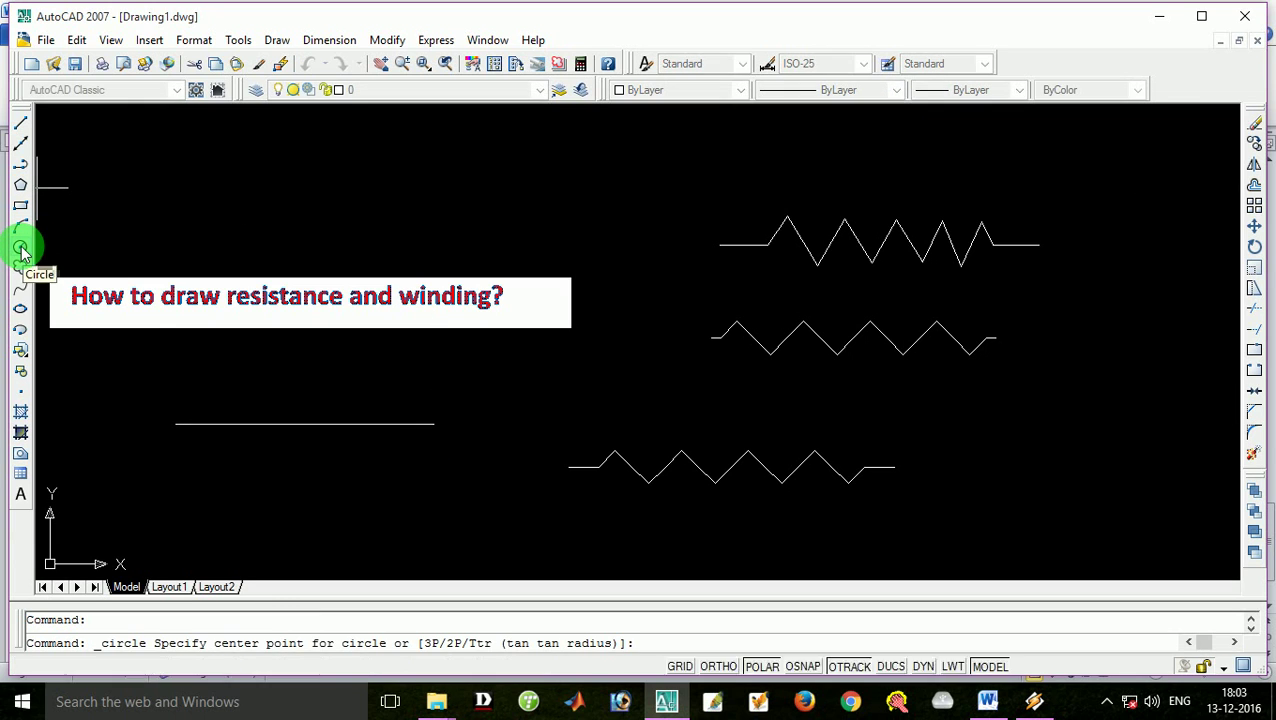
{"action": "left_click", "coordinate": [220, 425]}
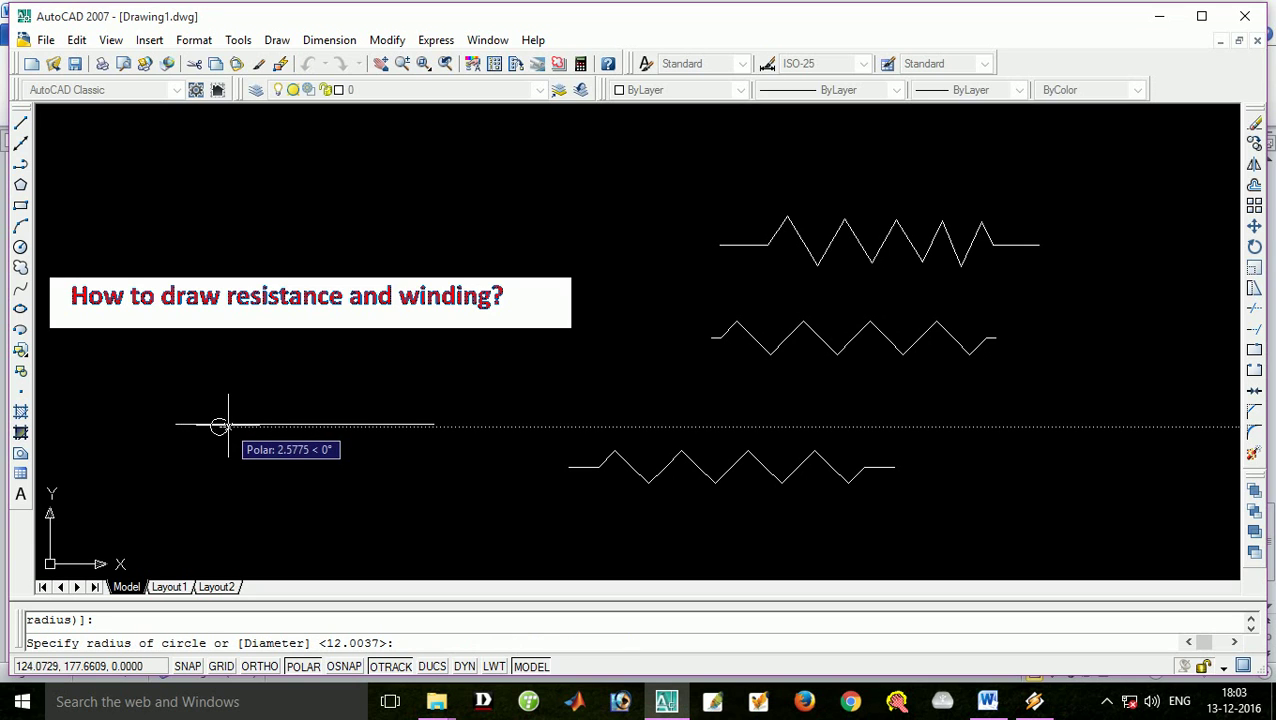
{"action": "left_click", "coordinate": [241, 425]}
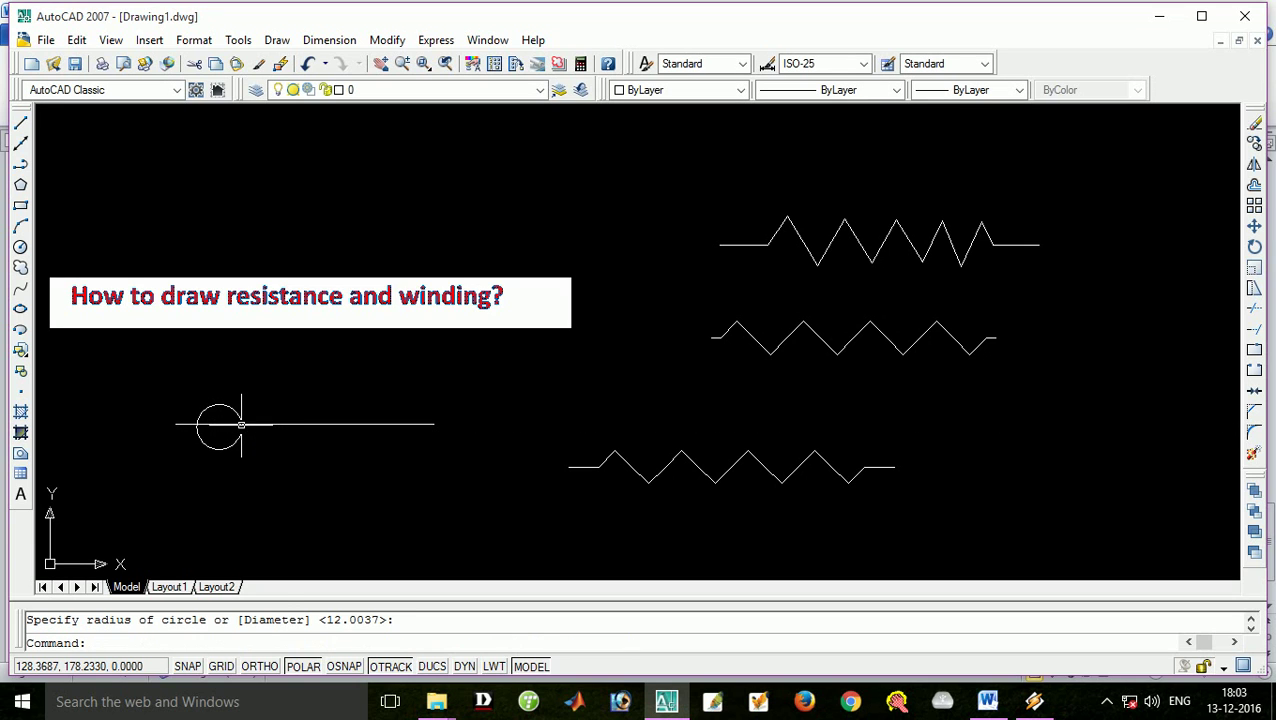
{"action": "key", "text": "Escape"}
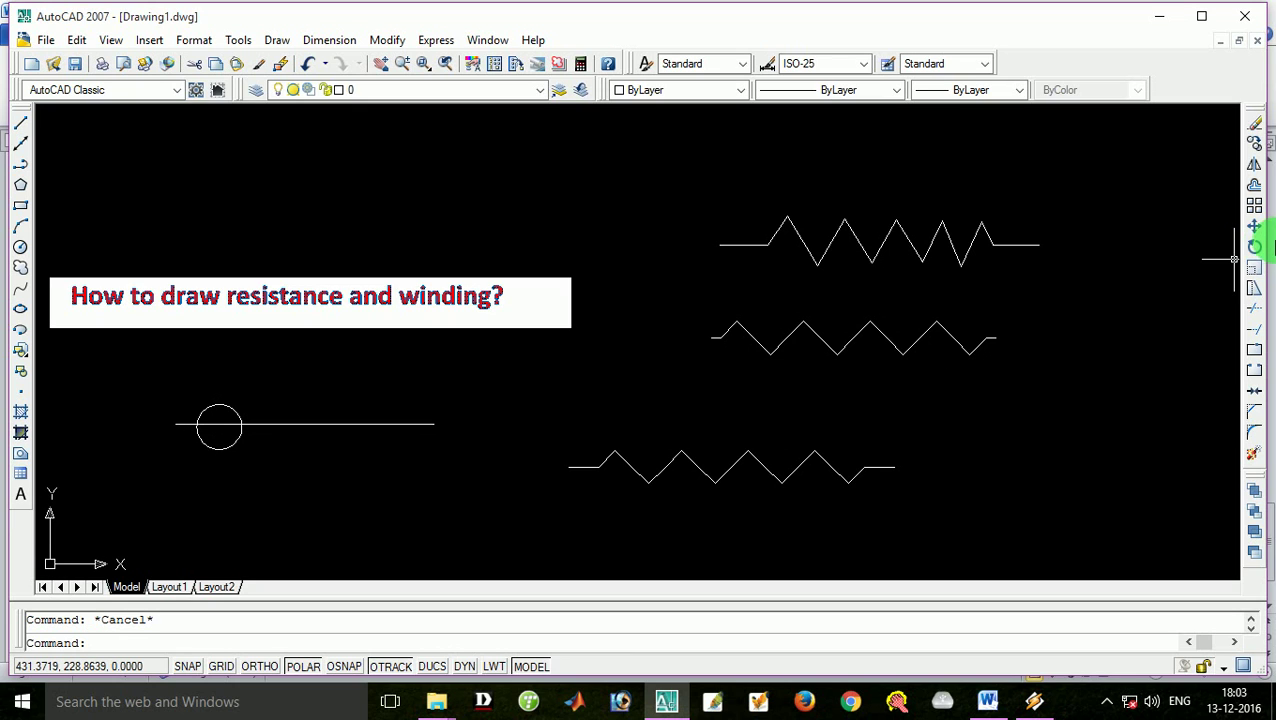
Start Copy and select the small circle as the object to copy.
{"action": "left_click", "coordinate": [1258, 148]}
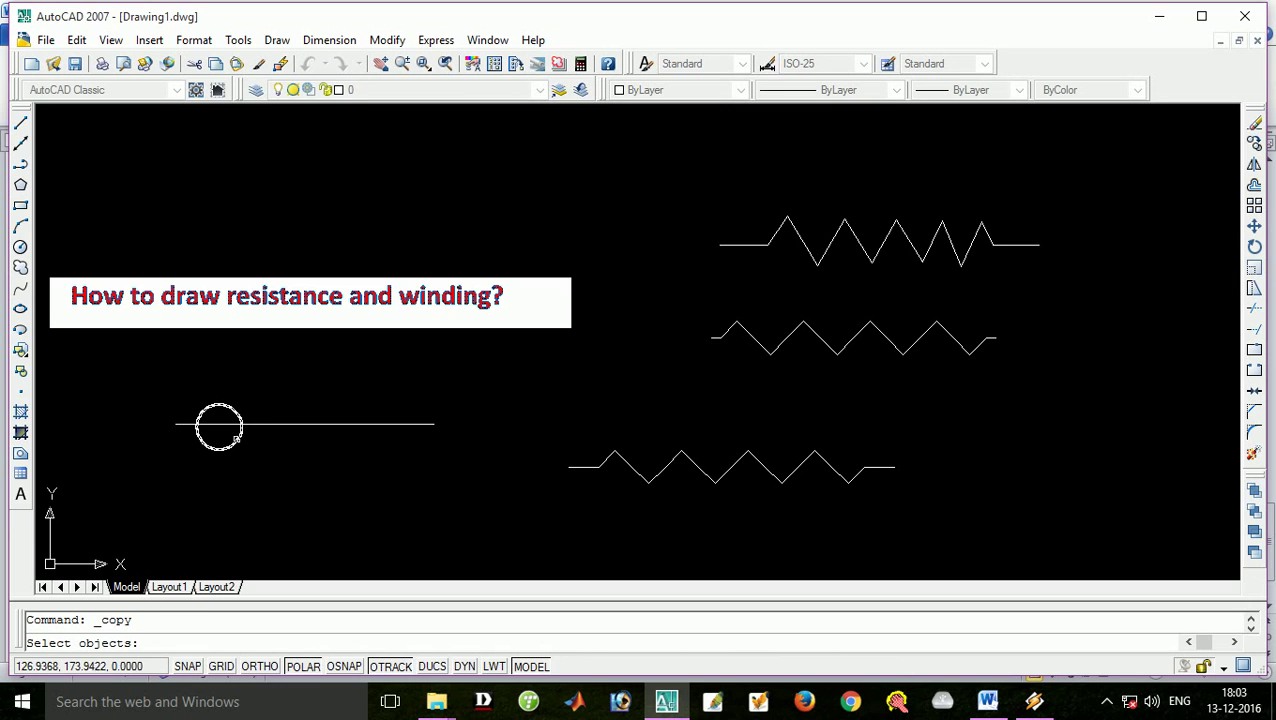
{"action": "left_click", "coordinate": [168, 630]}
{"action": "left_click", "coordinate": [218, 406]}
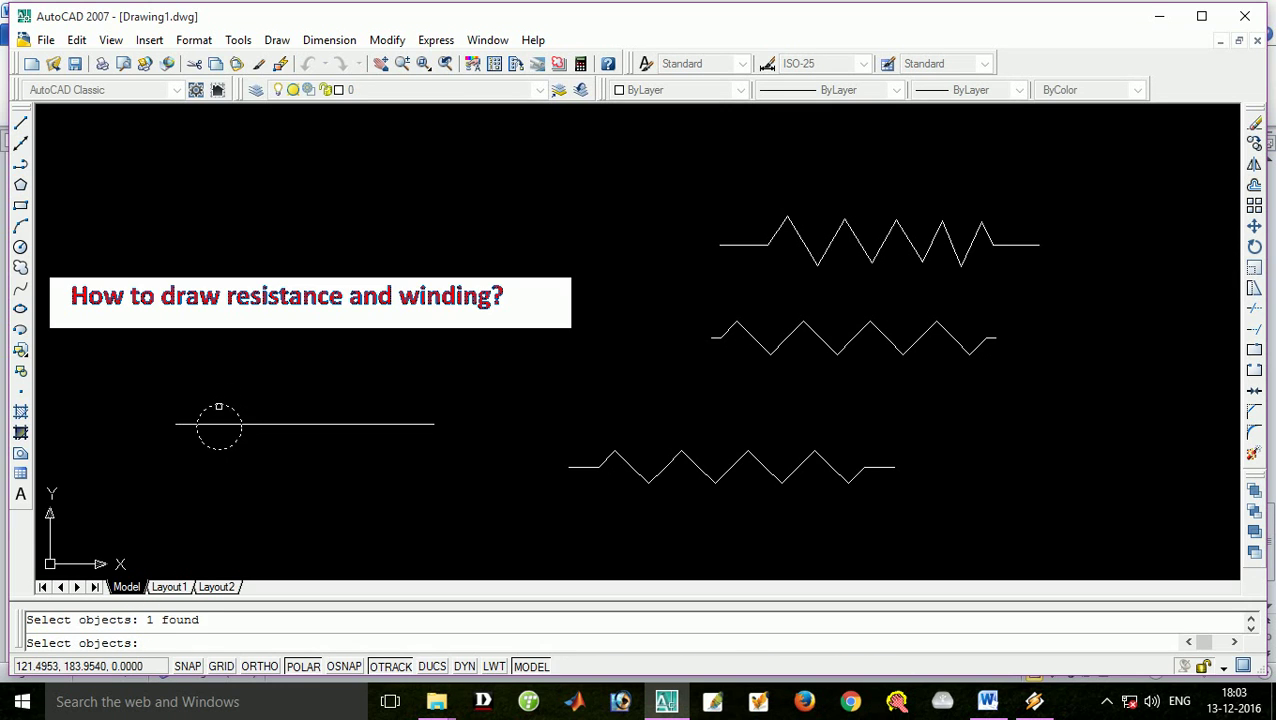
{"action": "key", "text": "Return"}
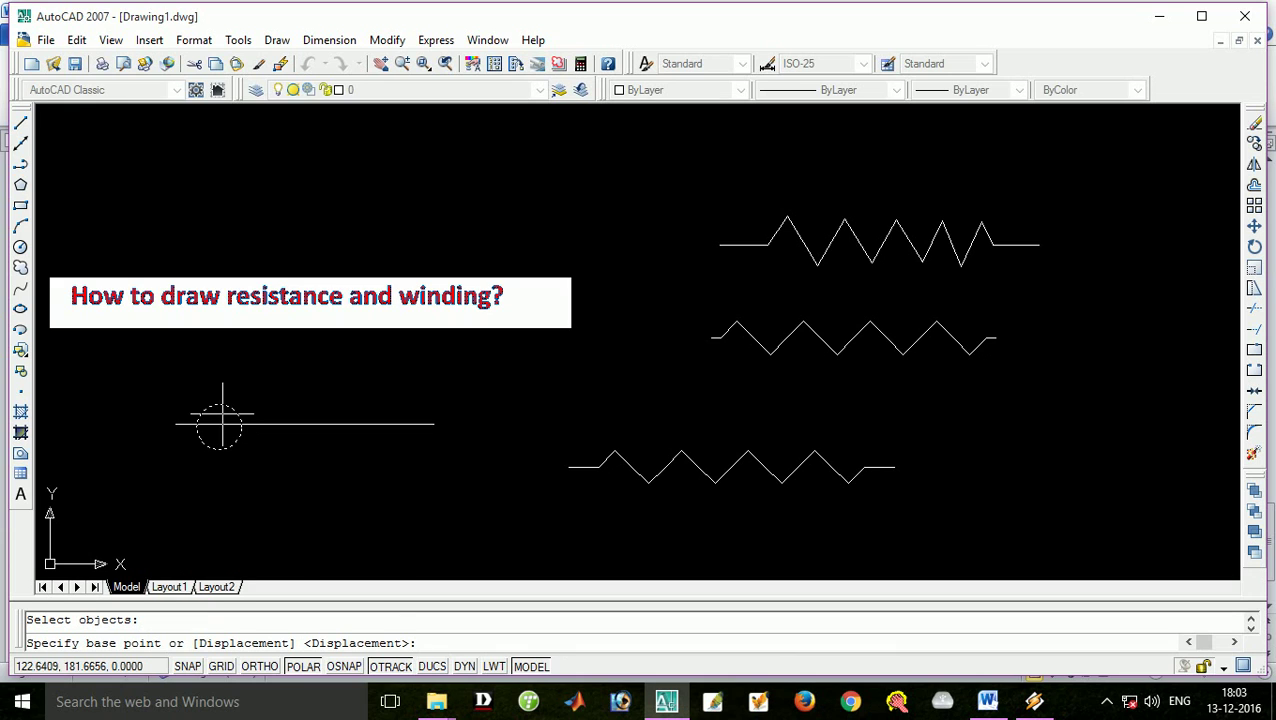
{"action": "left_click", "coordinate": [432, 643]}
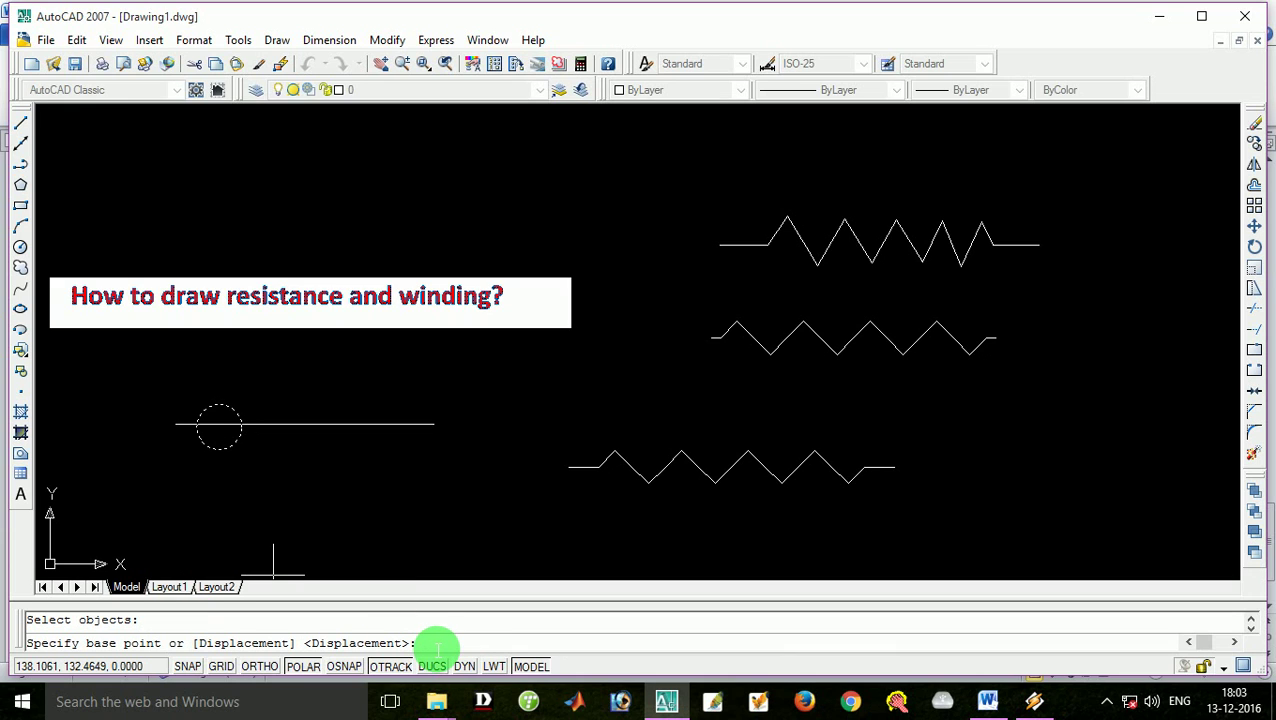
{"action": "type", "text": "2"}
{"action": "key", "text": "Return"}
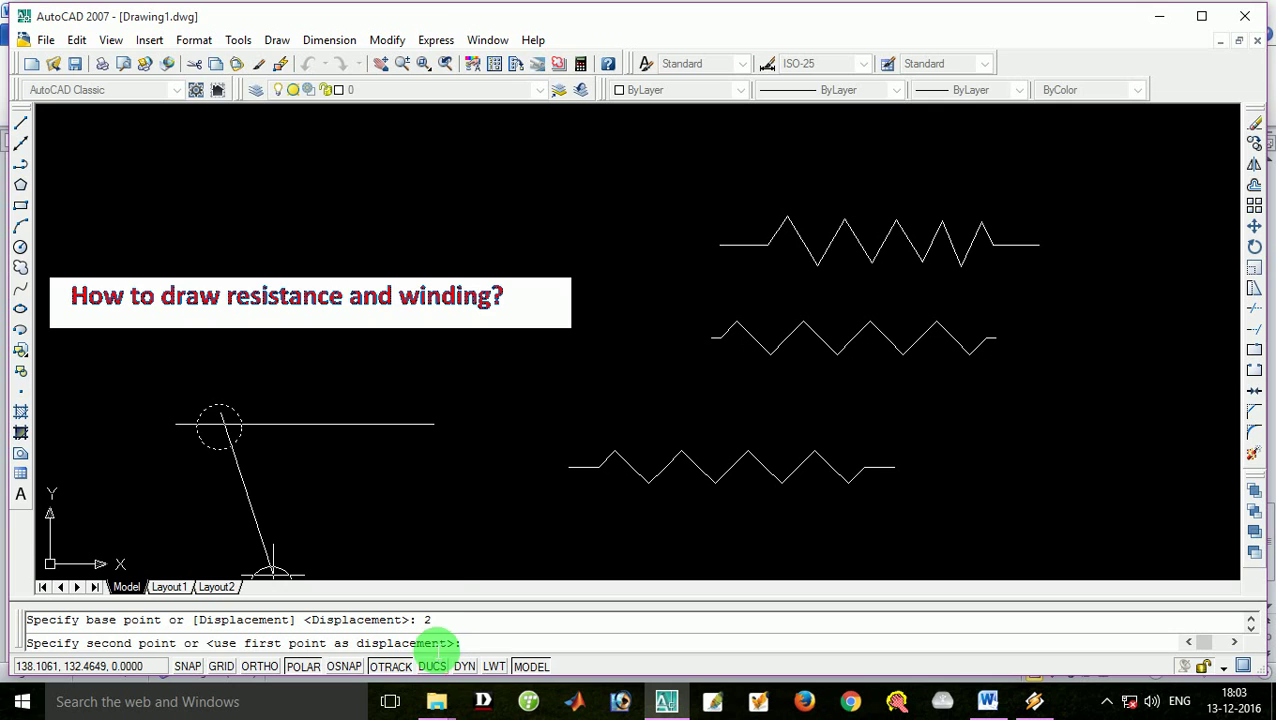
Place seven overlapping circle copies rightward along the line to finish the row.
{"action": "left_click", "coordinate": [240, 411]}
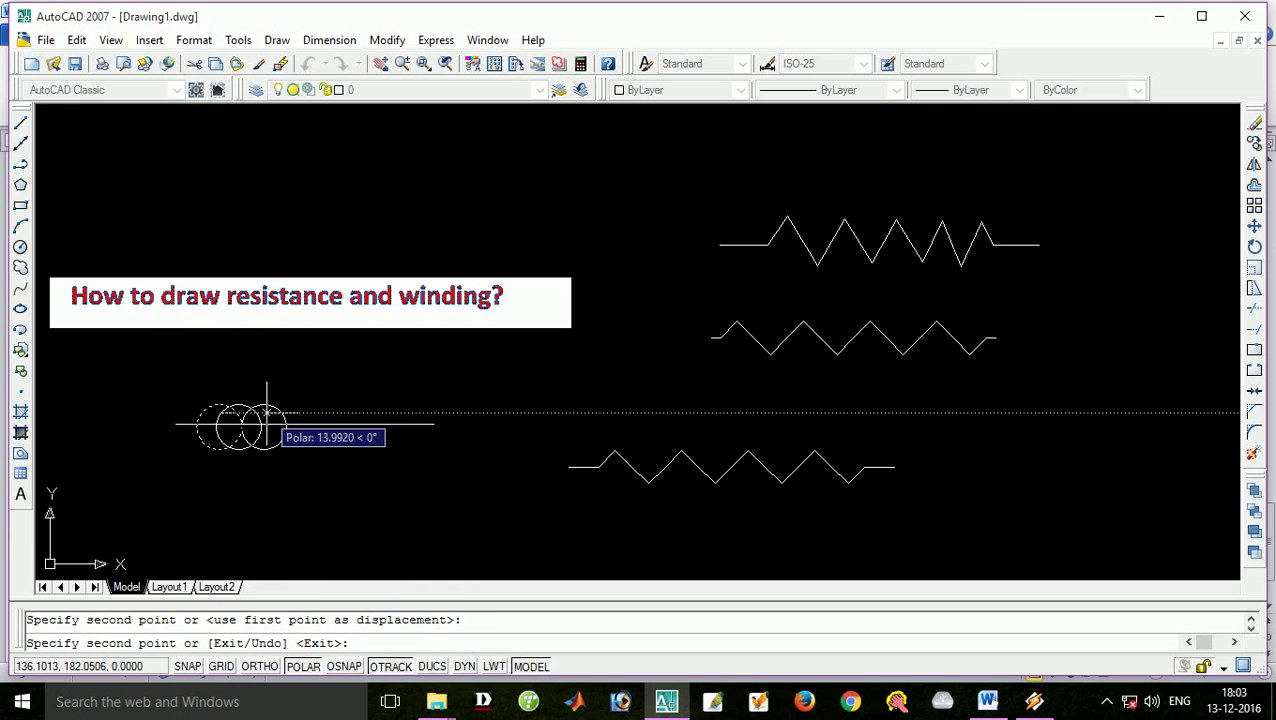
{"action": "left_click", "coordinate": [266, 411]}
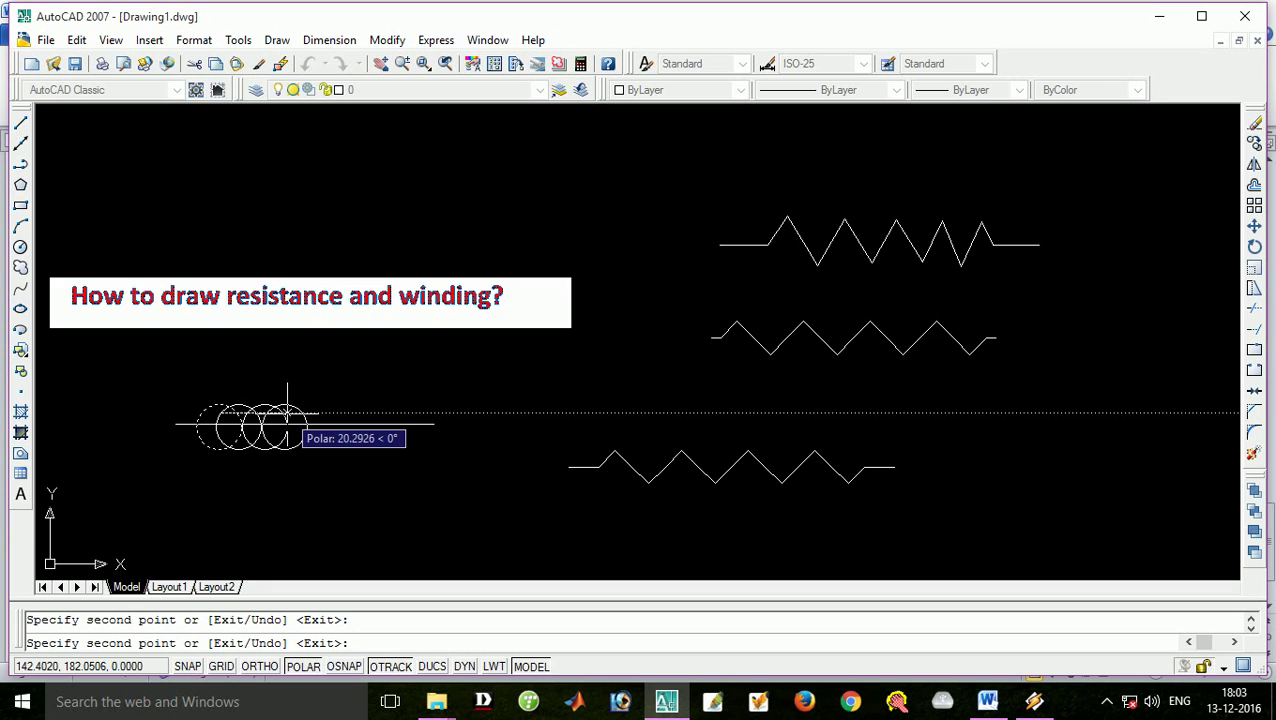
{"action": "left_click", "coordinate": [289, 411]}
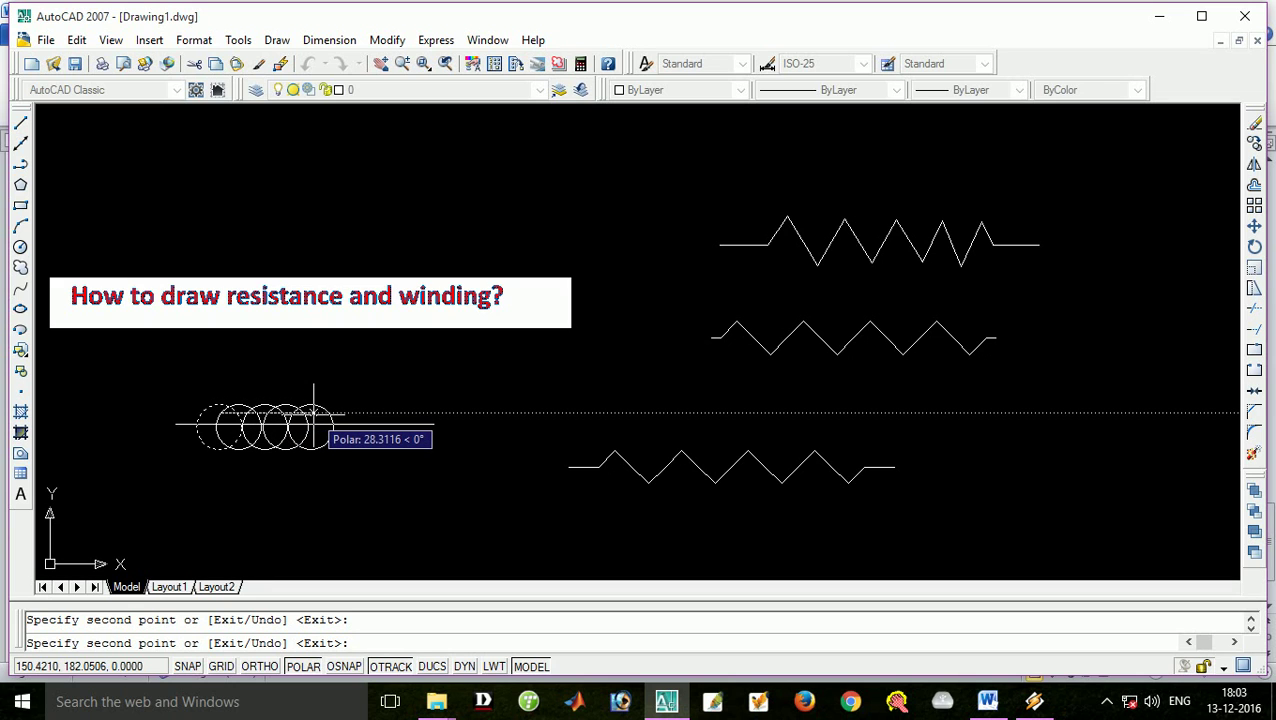
{"action": "left_click", "coordinate": [314, 411]}
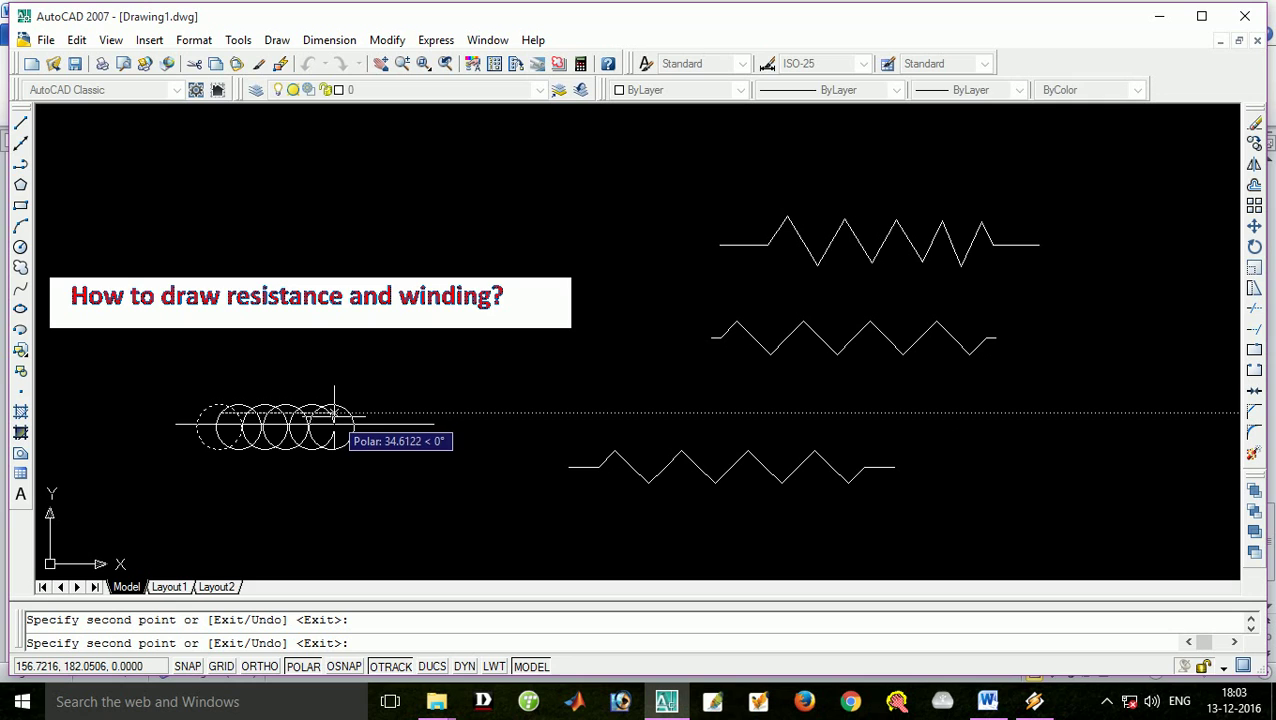
{"action": "left_click", "coordinate": [358, 411]}
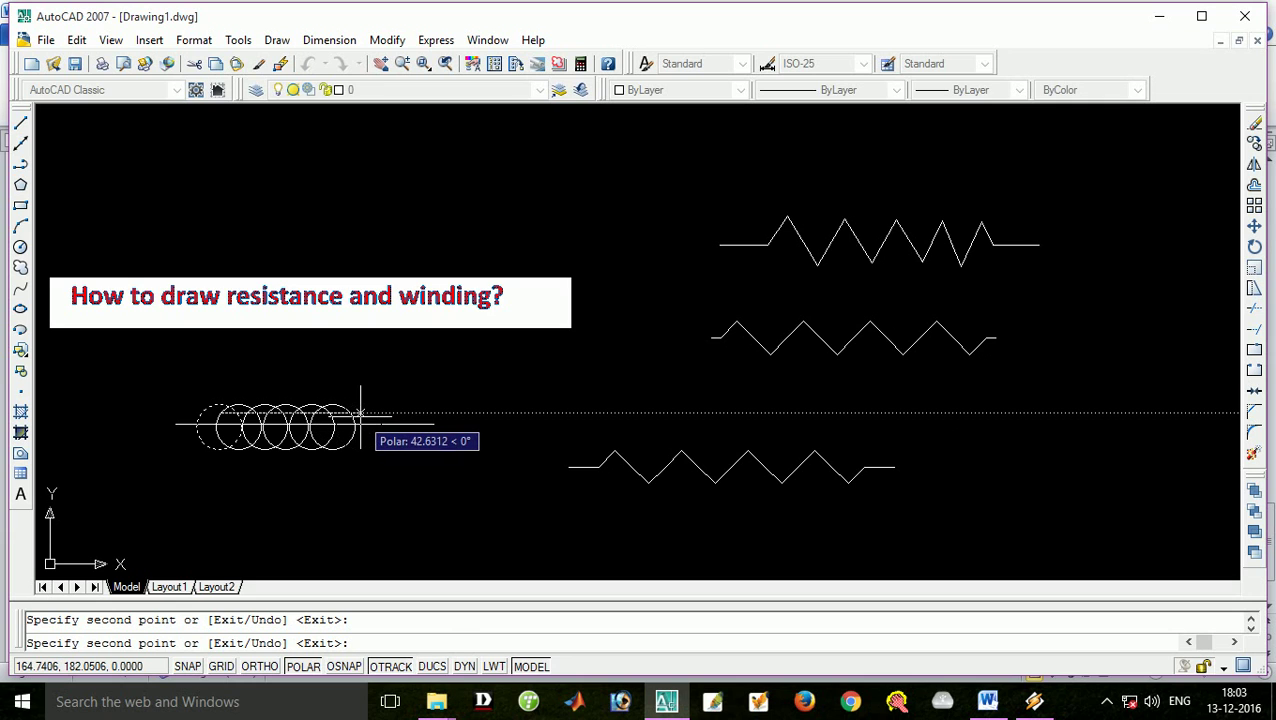
{"action": "left_click", "coordinate": [381, 411]}
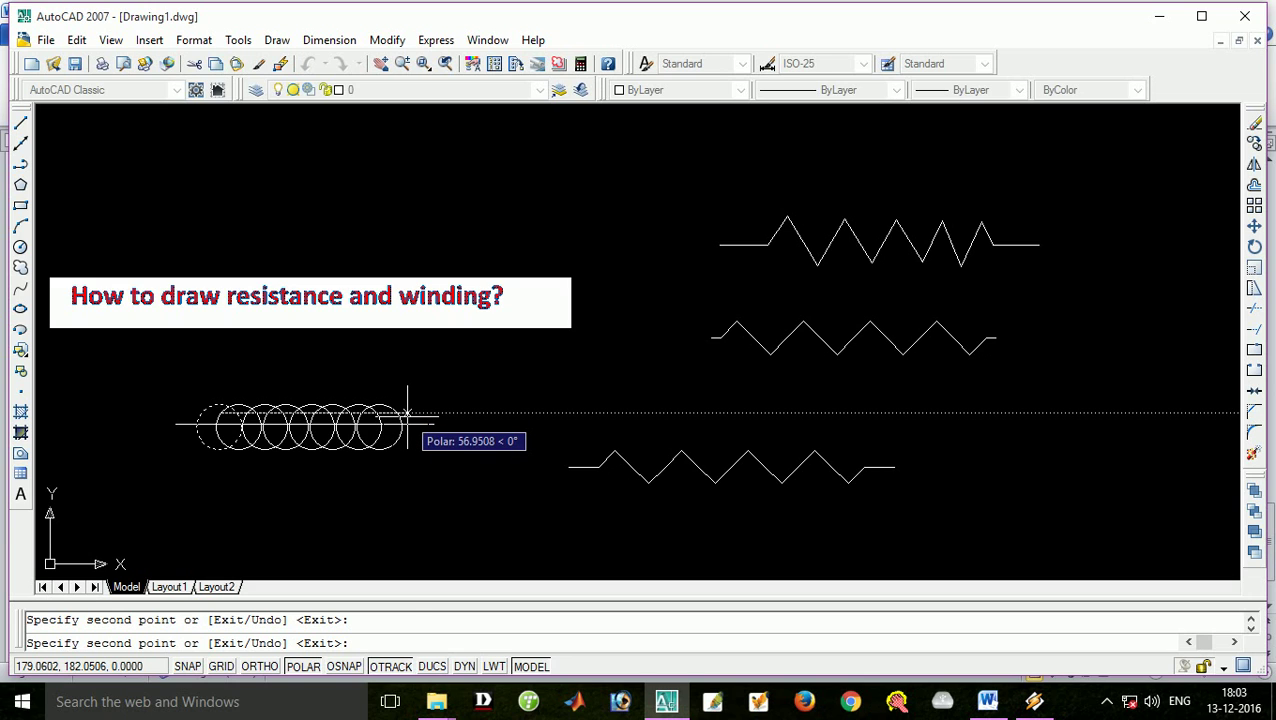
{"action": "left_click", "coordinate": [407, 412]}
{"action": "key", "text": "Escape"}
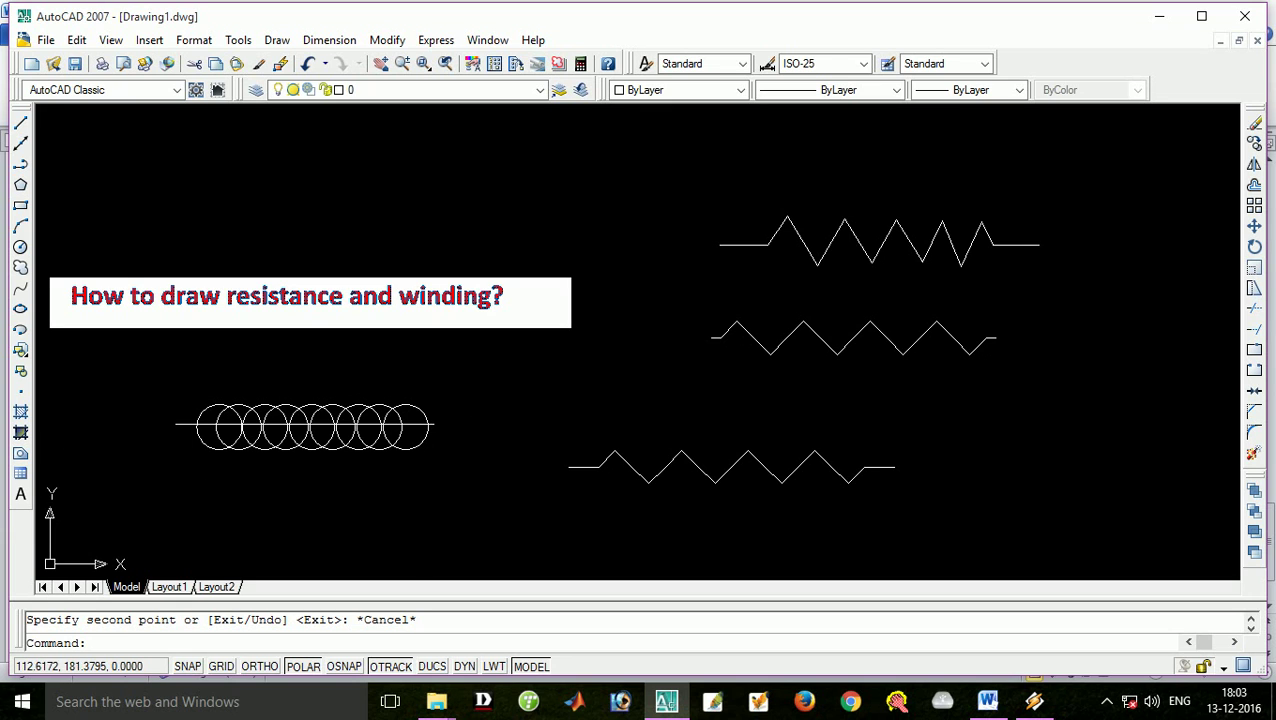
Start Trim and window-select all coil circles and the line as cutting edges.
{"action": "left_click", "coordinate": [1257, 316]}
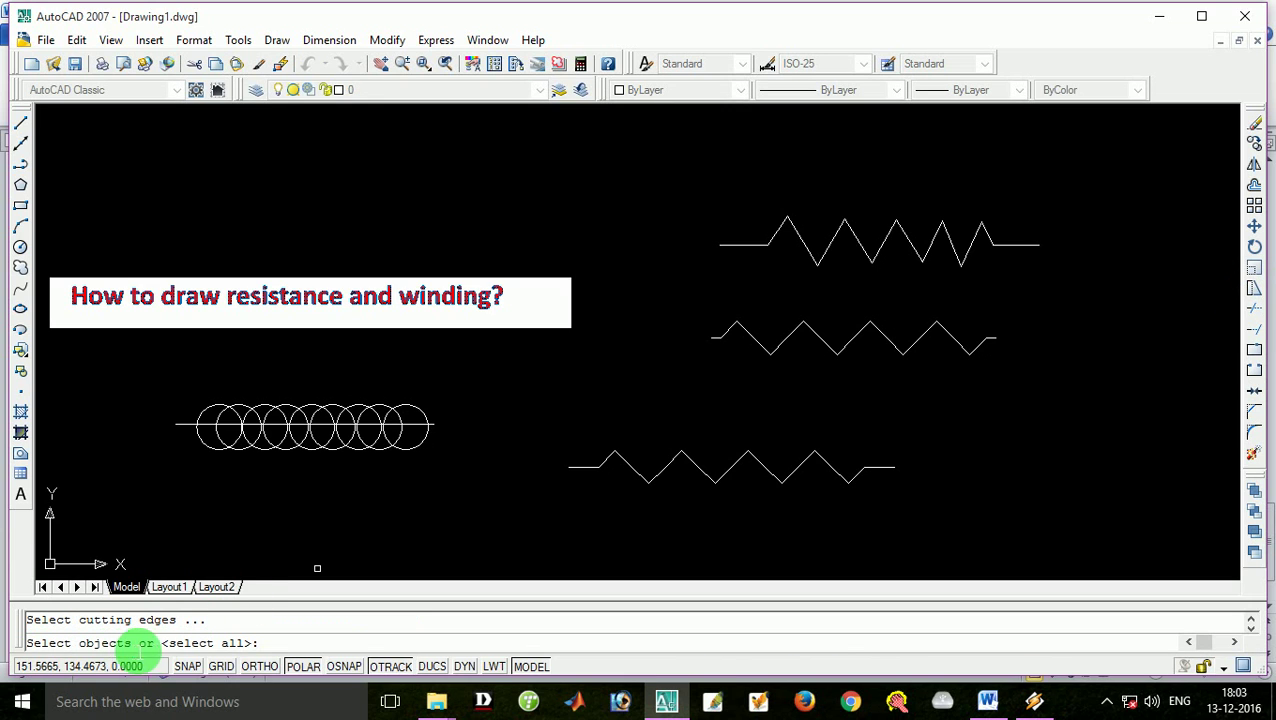
{"action": "left_click", "coordinate": [138, 371]}
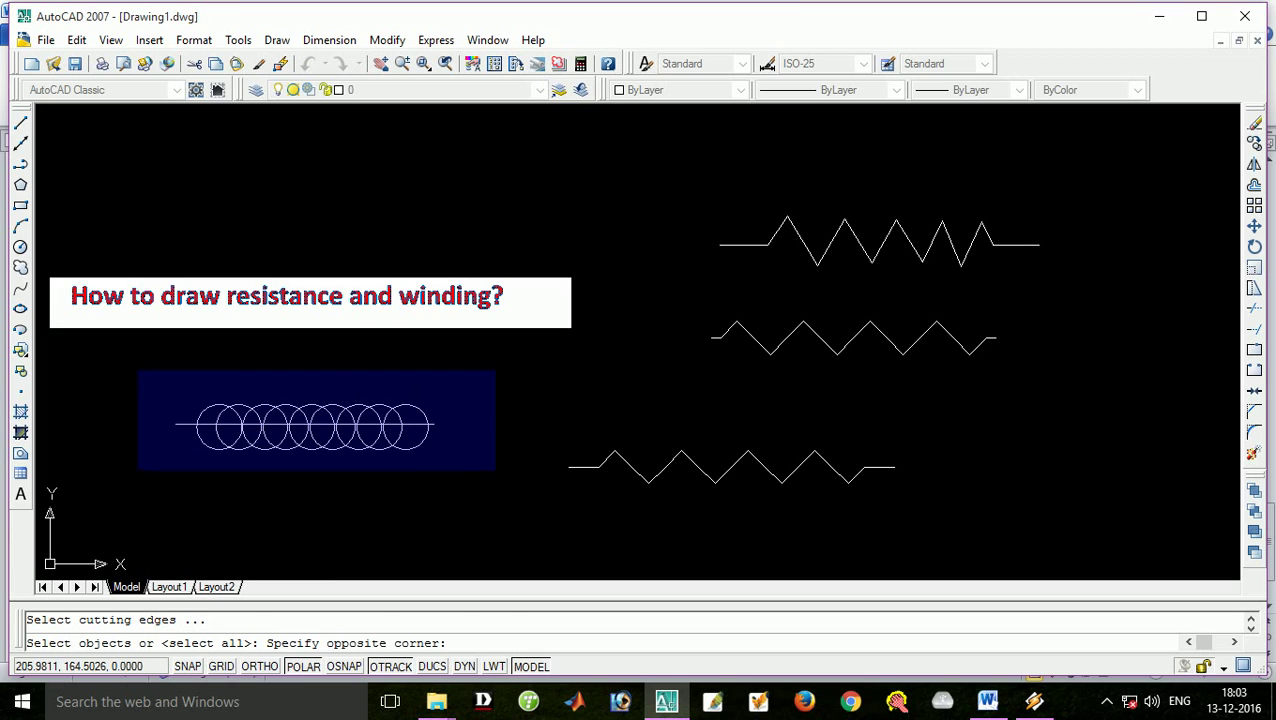
{"action": "left_click", "coordinate": [495, 470]}
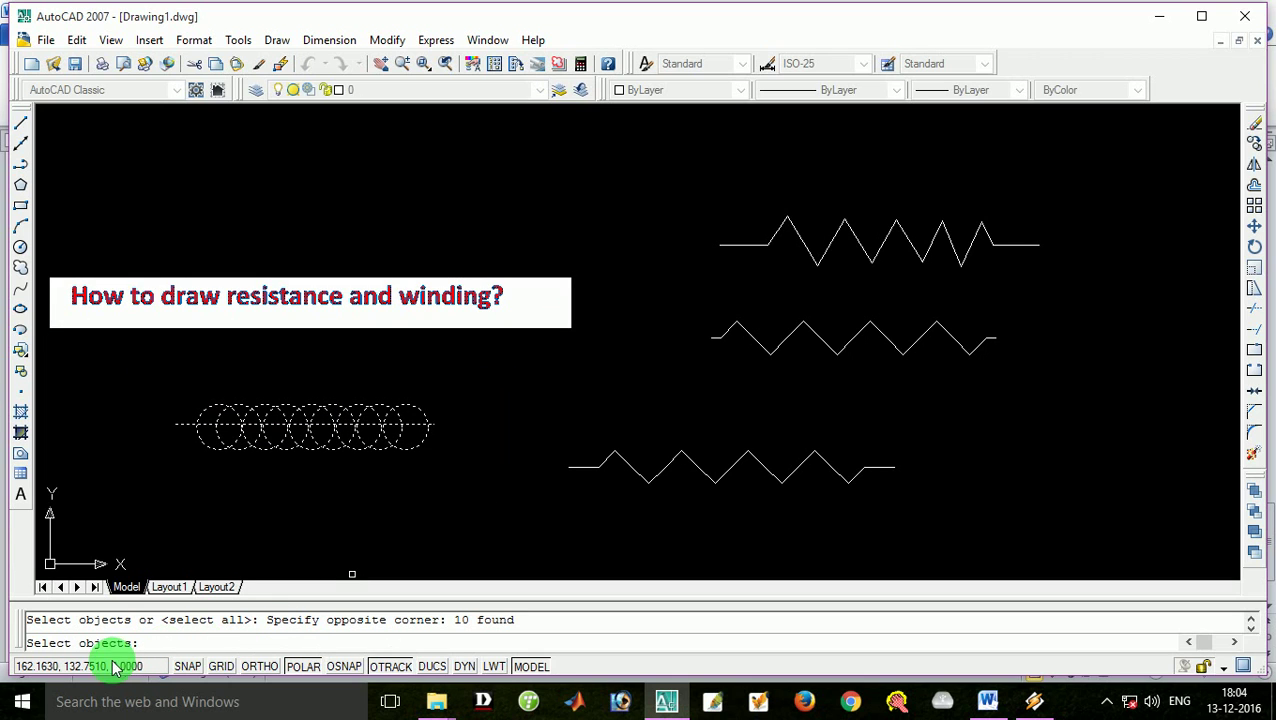
{"action": "key", "text": "Return"}
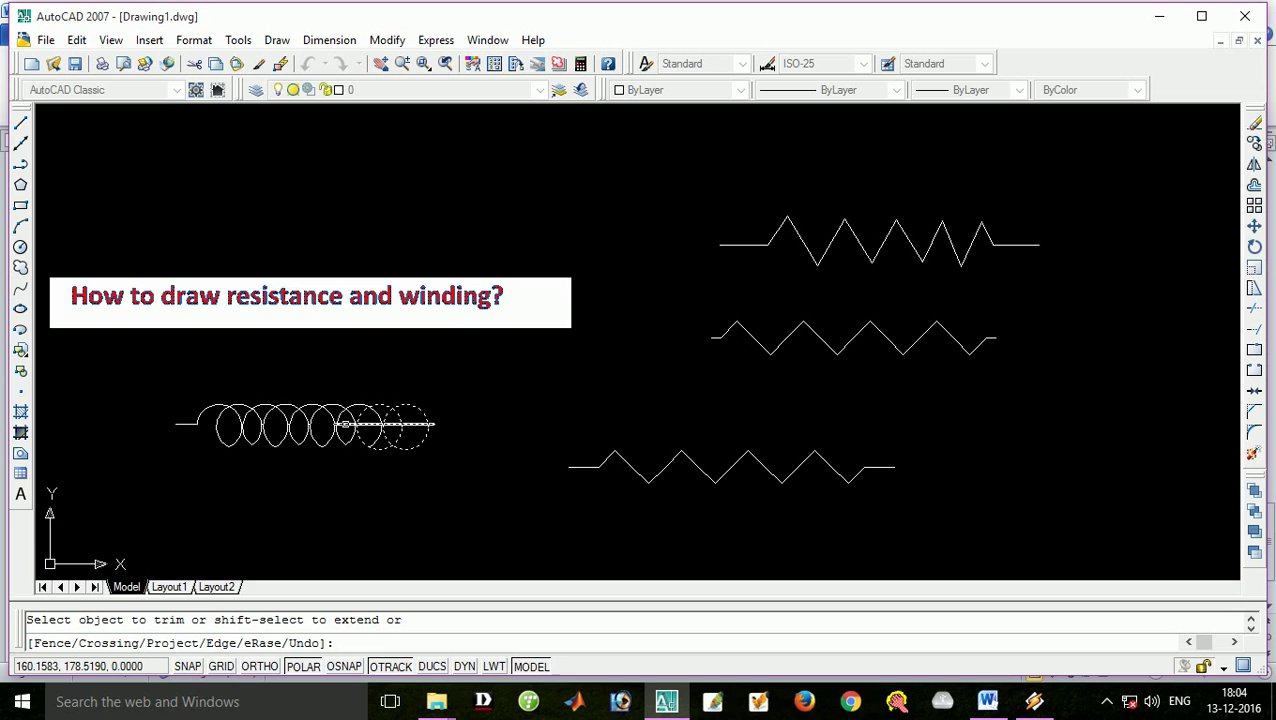
Trim away the picked coil arcs and line pieces, then end the trim.
{"action": "left_click", "coordinate": [344, 425]}
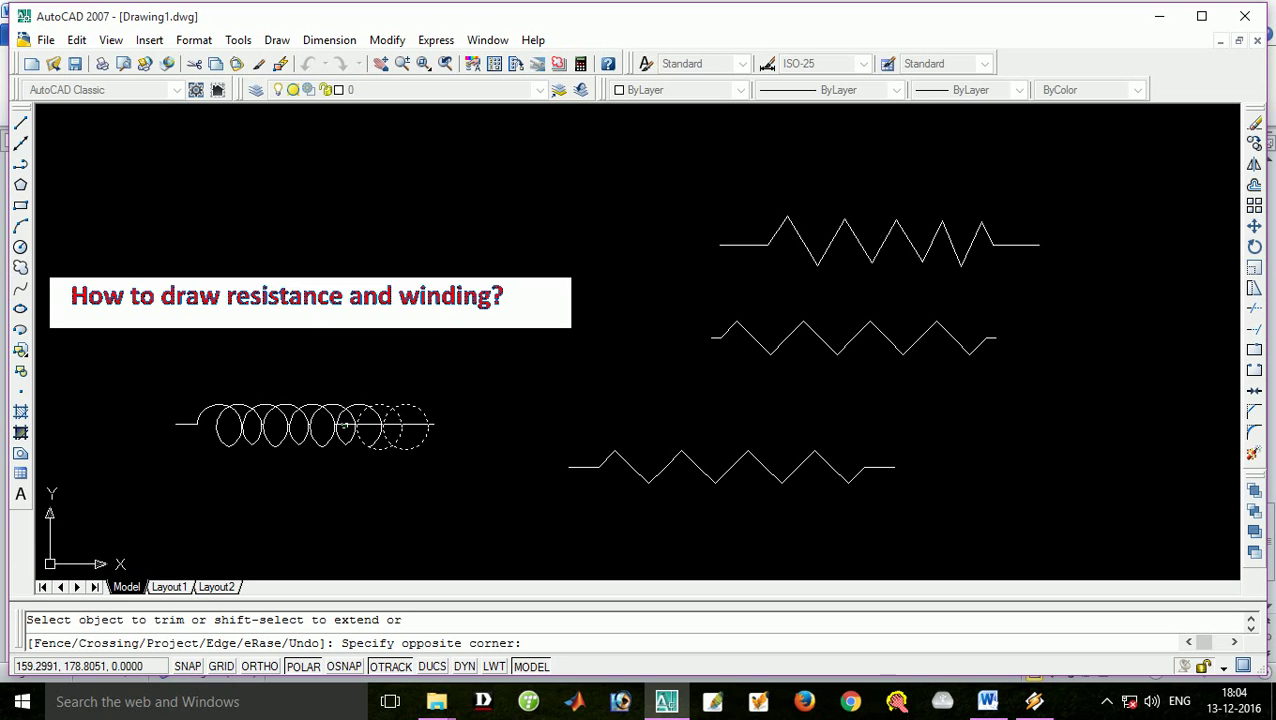
{"action": "left_click", "coordinate": [343, 424]}
{"action": "left_click", "coordinate": [366, 427]}
{"action": "left_click", "coordinate": [365, 428]}
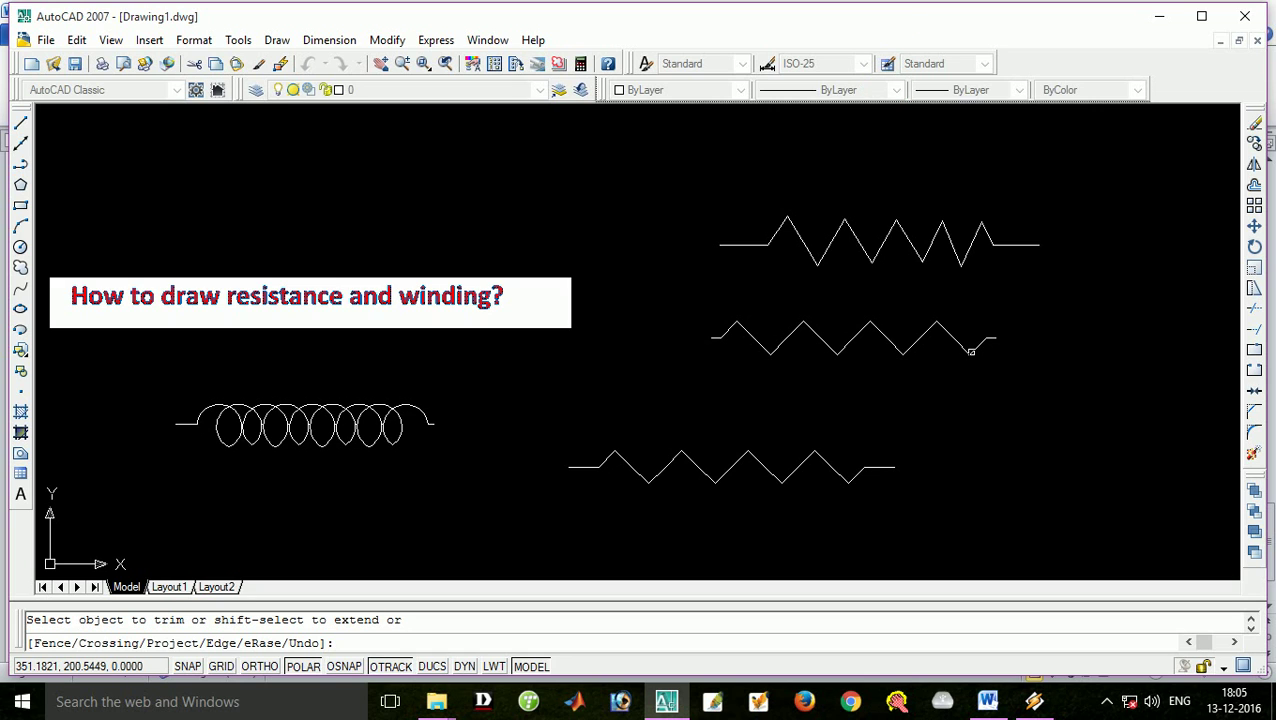
{"action": "left_click", "coordinate": [970, 351]}
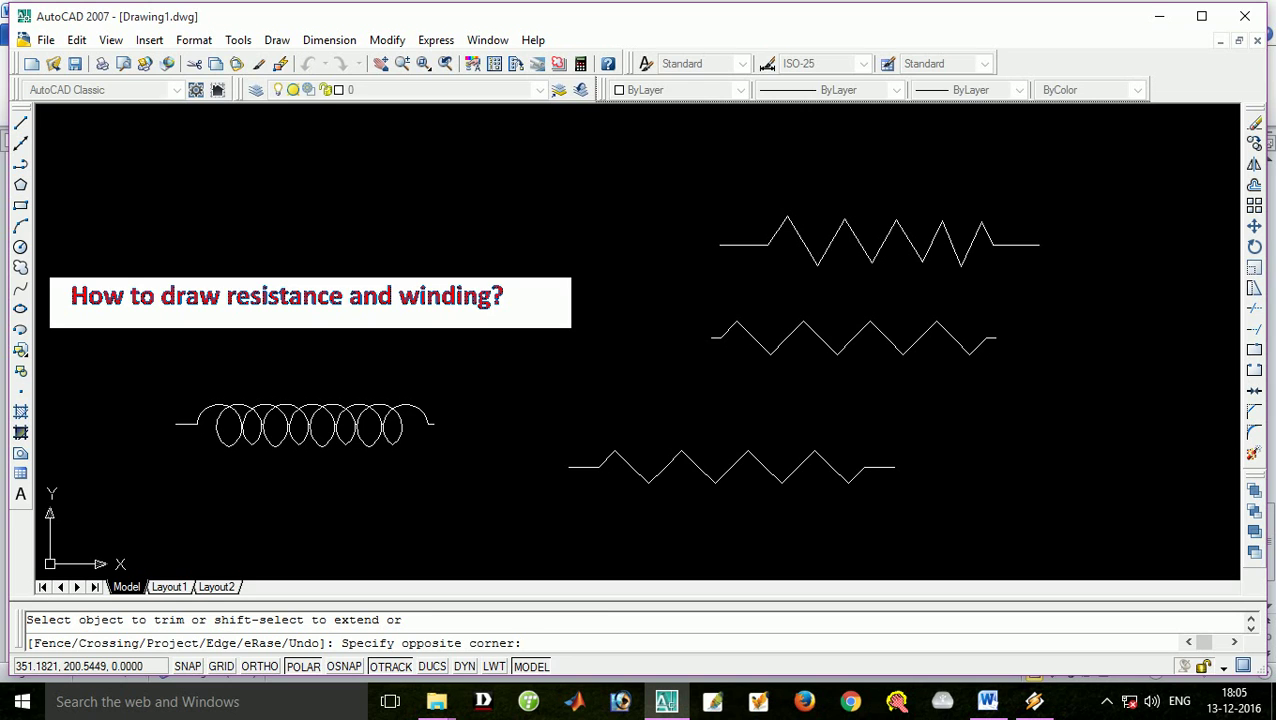
{"action": "key", "text": "Escape"}
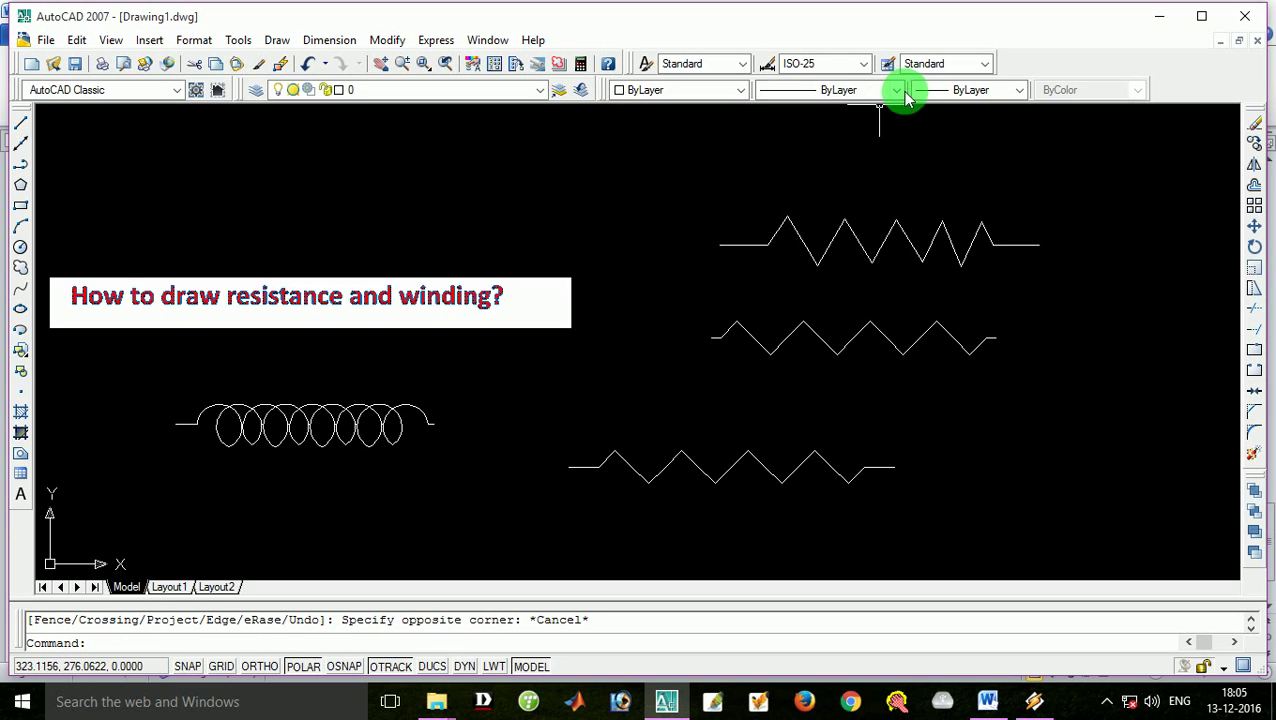
Make ZIGZAG the current linetype from the Linetype Control list.
{"action": "left_click", "coordinate": [896, 90]}
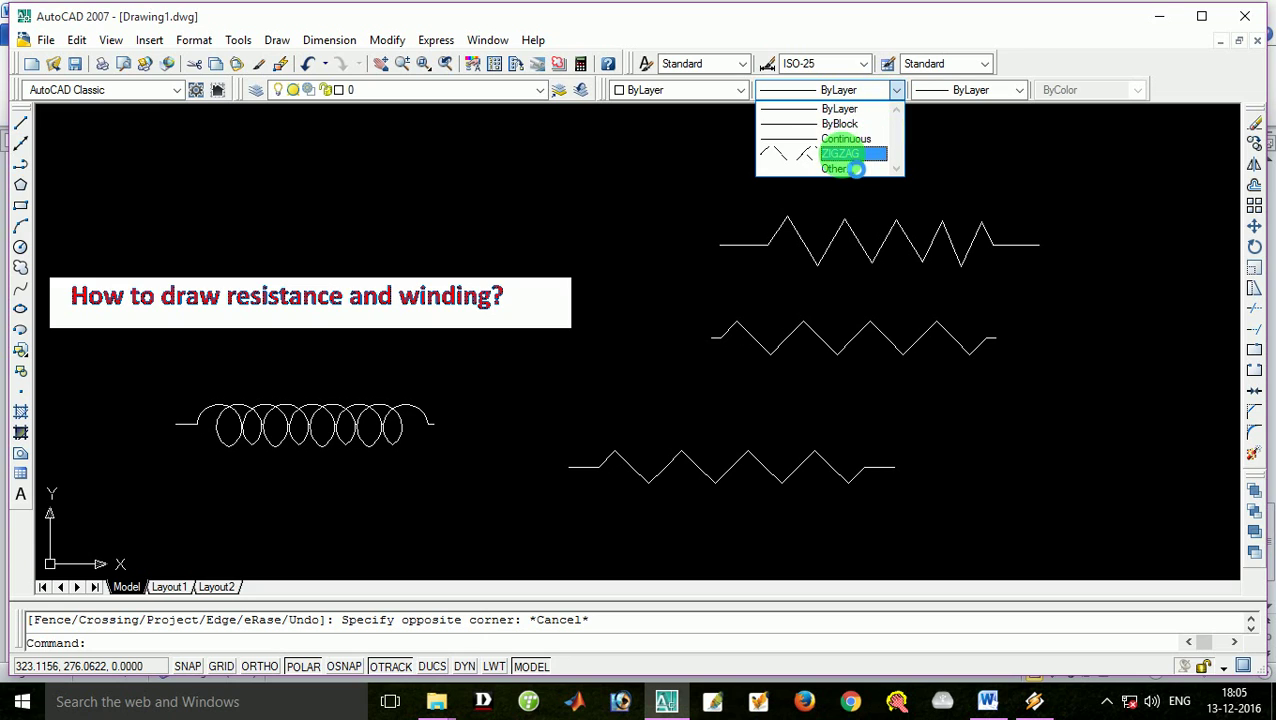
{"action": "left_click", "coordinate": [850, 154]}
{"action": "left_click", "coordinate": [591, 175]}
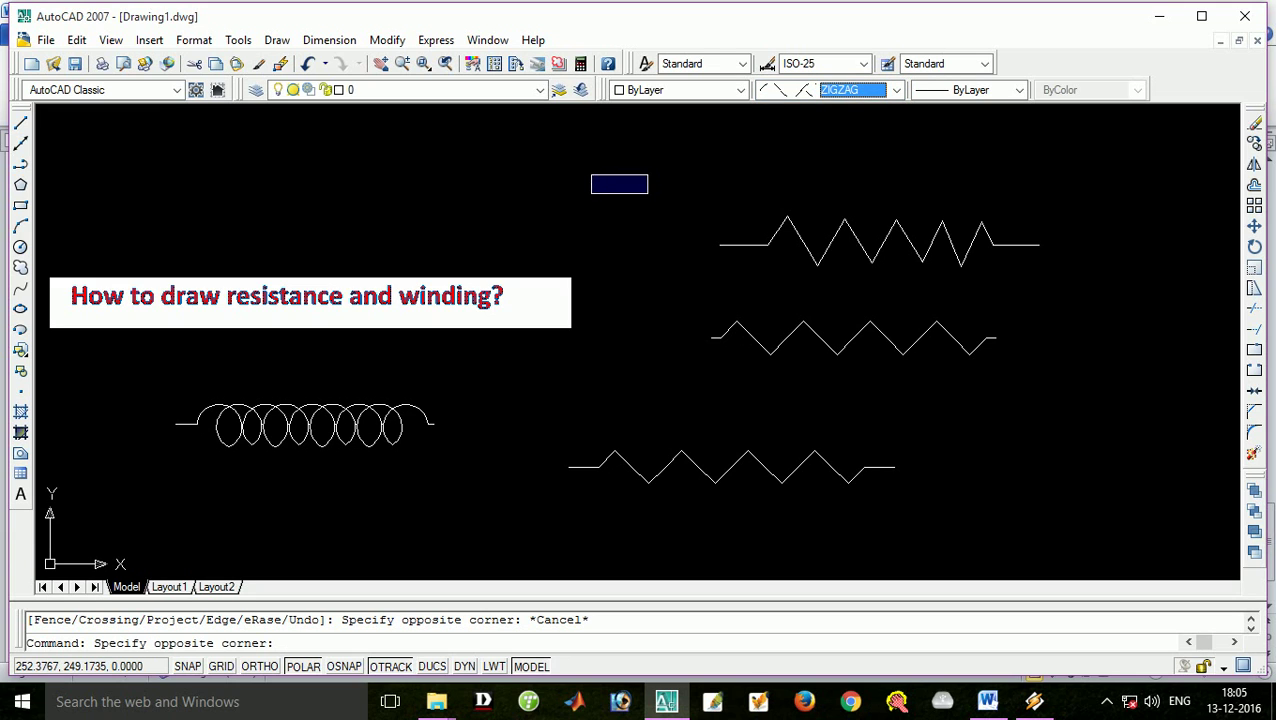
{"action": "key", "text": "Escape"}
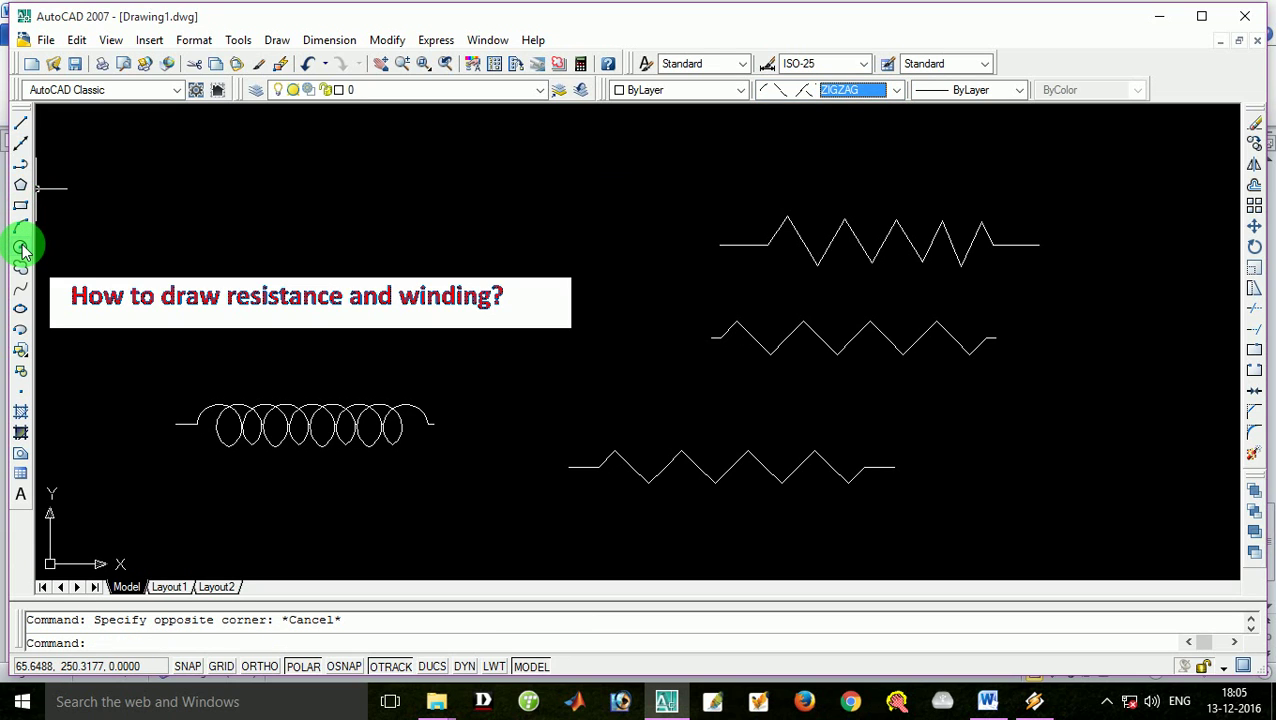
Draw a small ZIGZAG circle just right of the lowest resistor.
{"action": "left_click", "coordinate": [21, 247]}
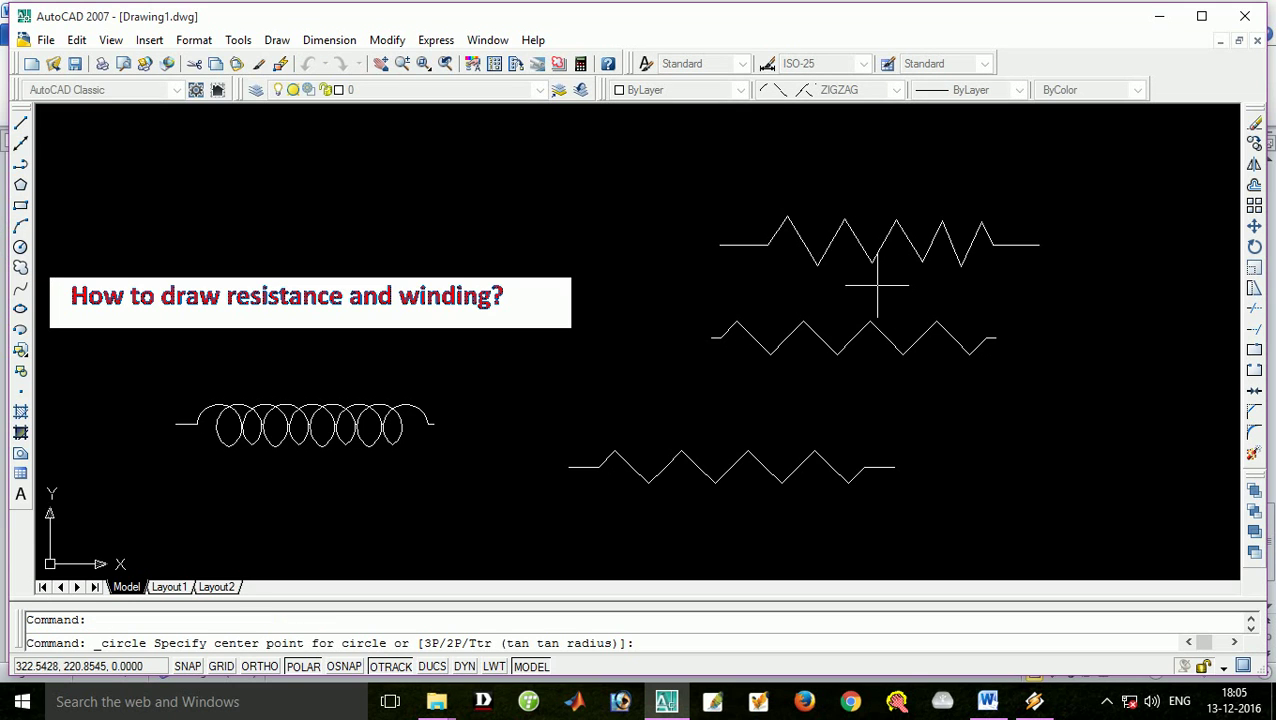
{"action": "left_click", "coordinate": [1023, 425]}
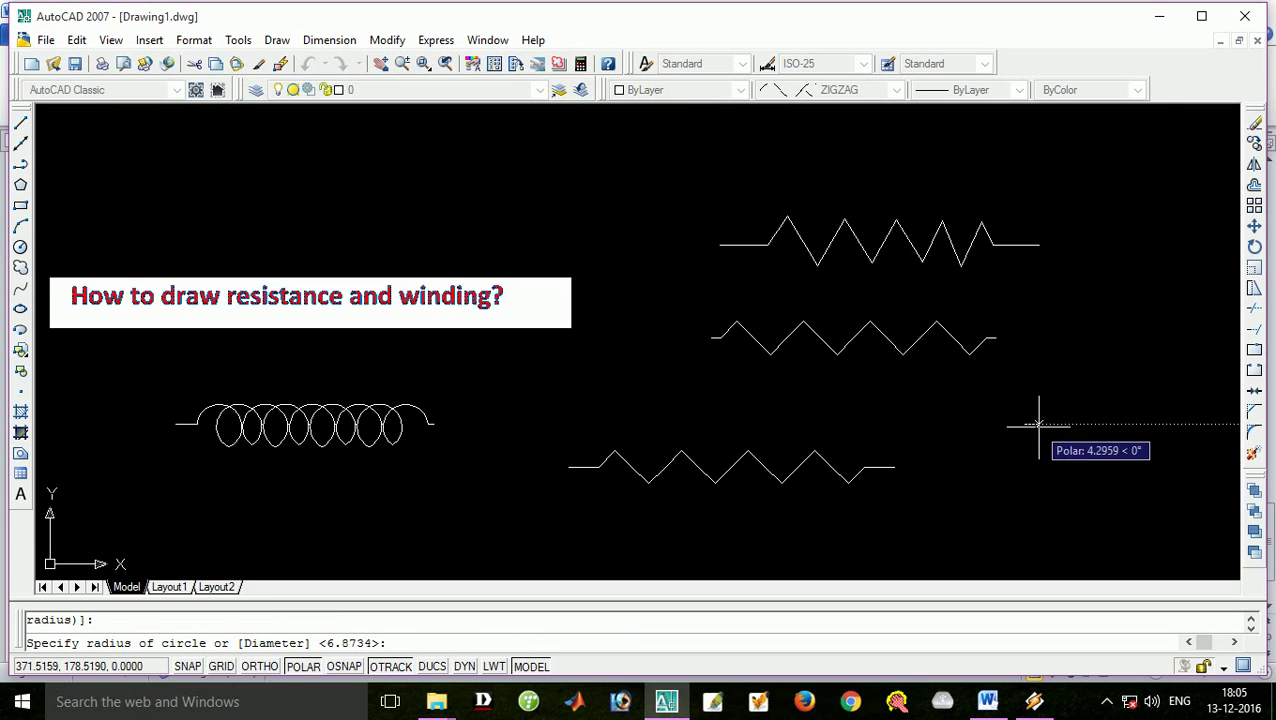
{"action": "left_click", "coordinate": [1078, 472]}
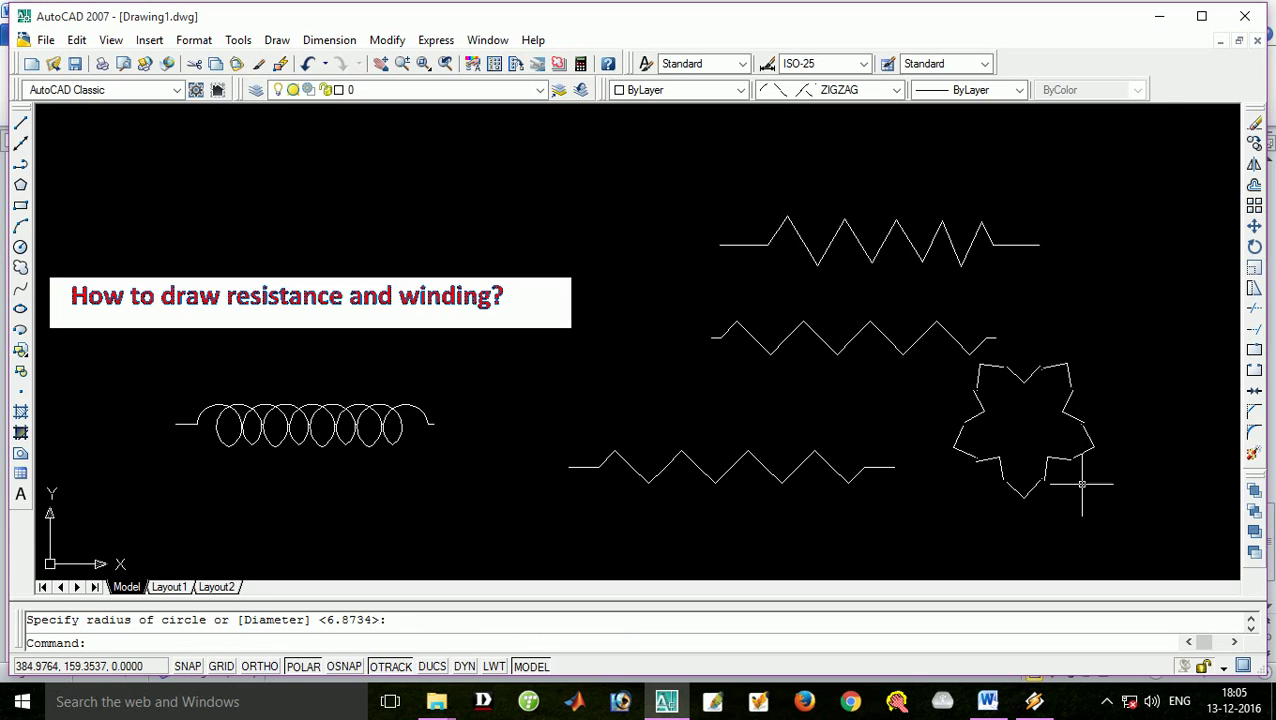
{"action": "left_click", "coordinate": [595, 187]}
{"action": "left_click", "coordinate": [605, 193]}
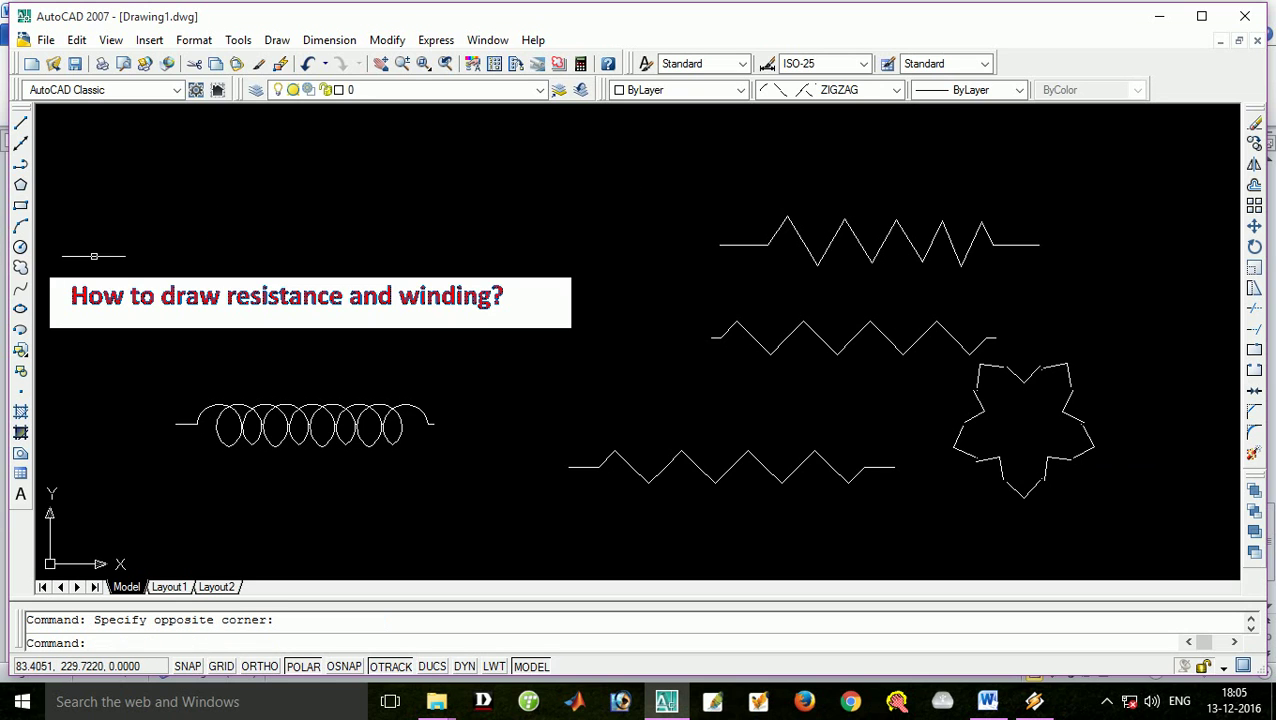
{"action": "left_click", "coordinate": [22, 249]}
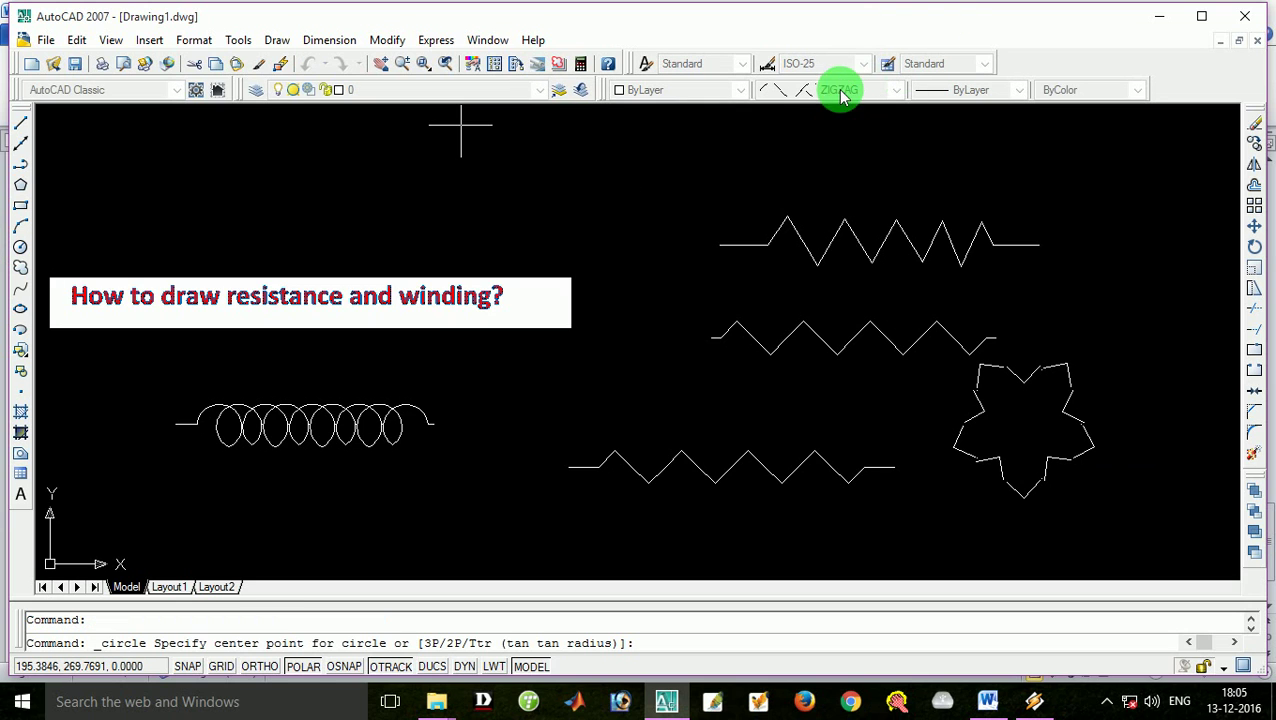
Draw a large ZIGZAG circle centred at the top resistor's right end, enclosing the three resistors.
{"action": "left_click", "coordinate": [677, 181]}
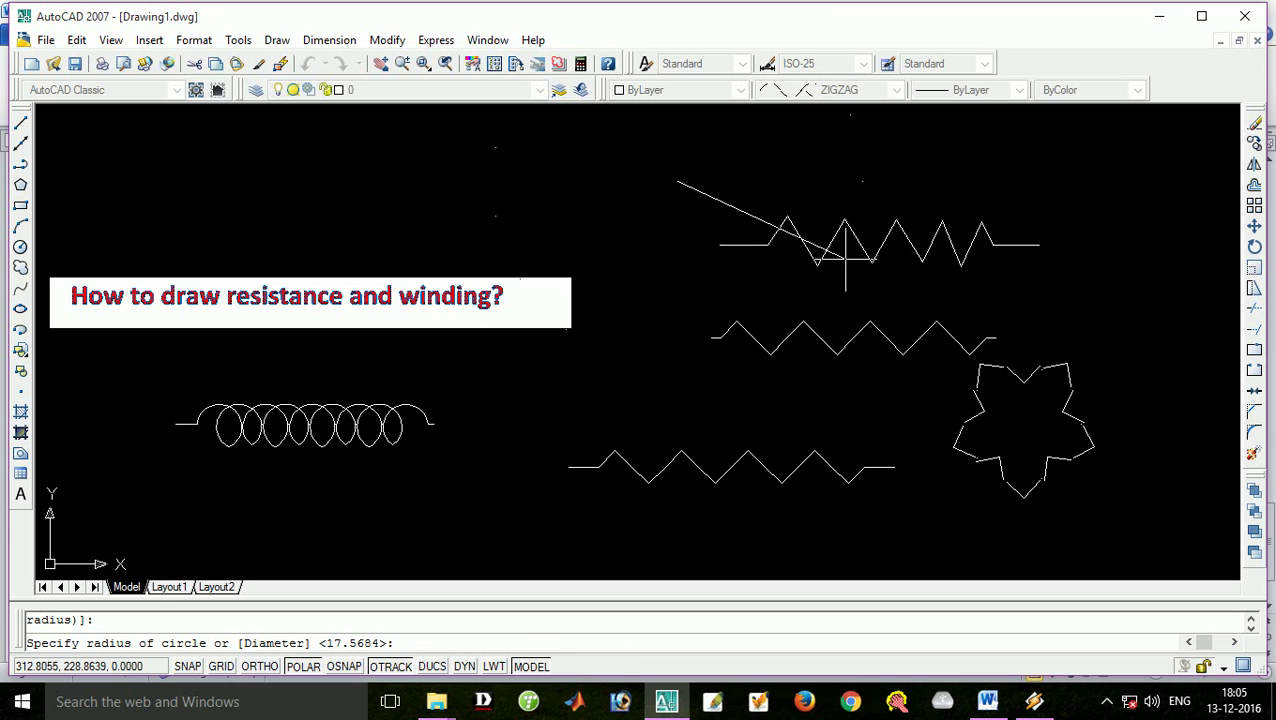
{"action": "left_click", "coordinate": [995, 278]}
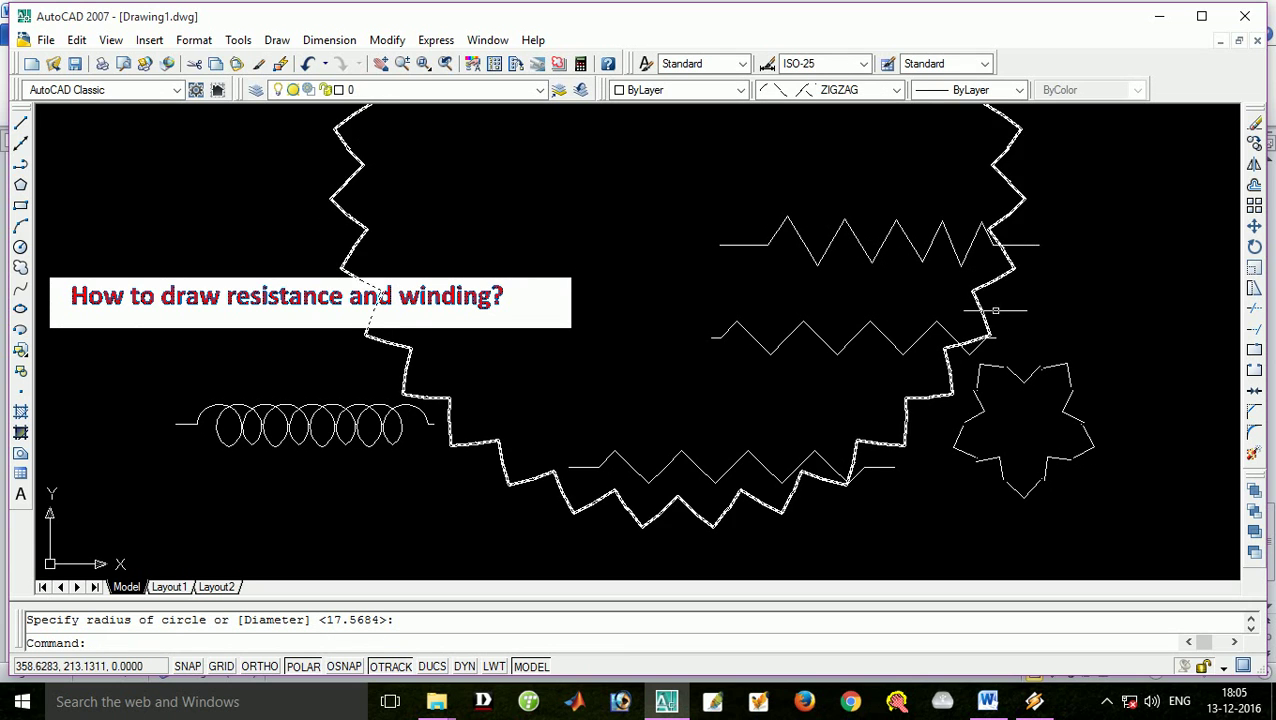
{"action": "scroll", "coordinate": [806, 205], "scroll_direction": "down", "scroll_amount": 5}
{"action": "scroll", "coordinate": [820, 208], "scroll_direction": "up", "scroll_amount": 3}
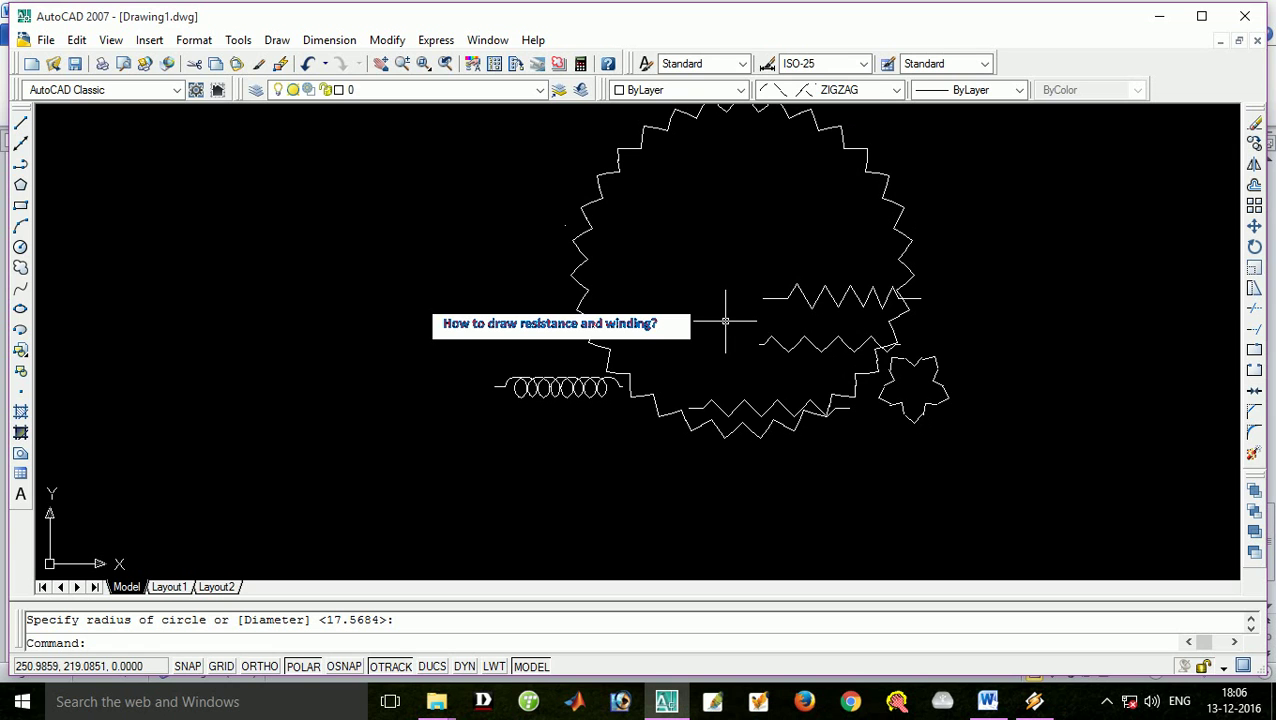
{"action": "scroll", "coordinate": [729, 321], "scroll_direction": "up", "scroll_amount": 3}
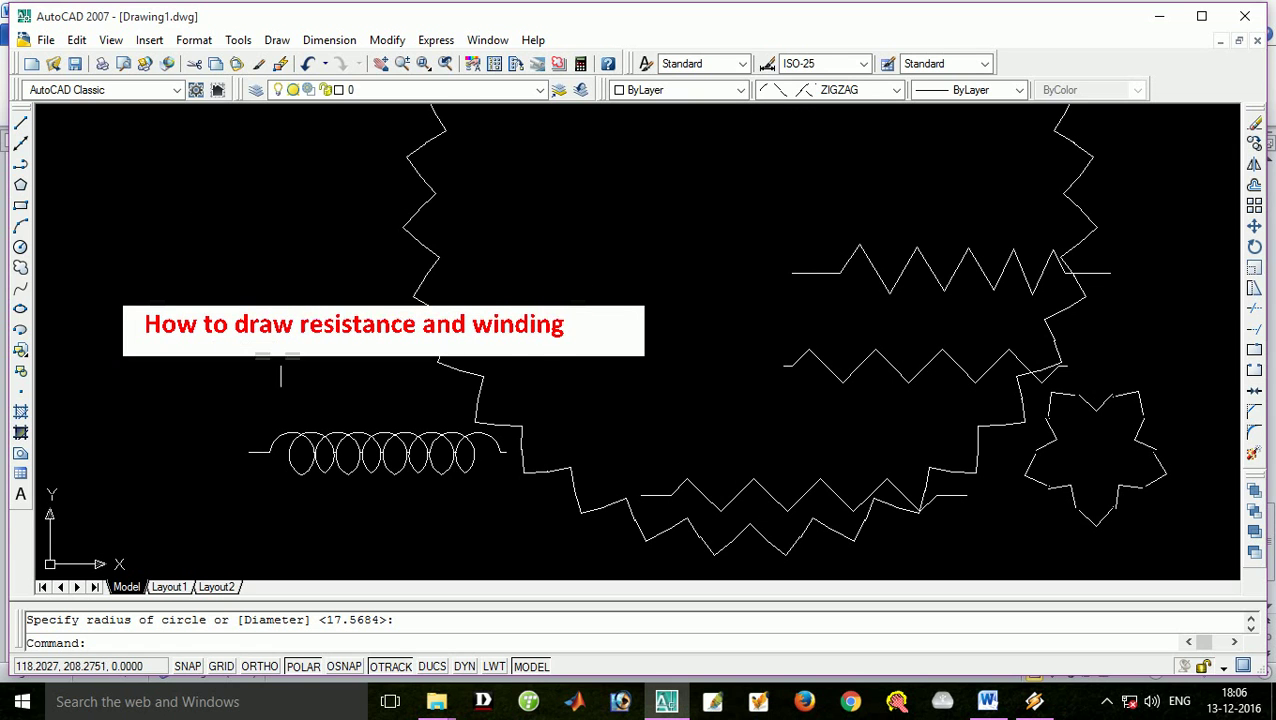